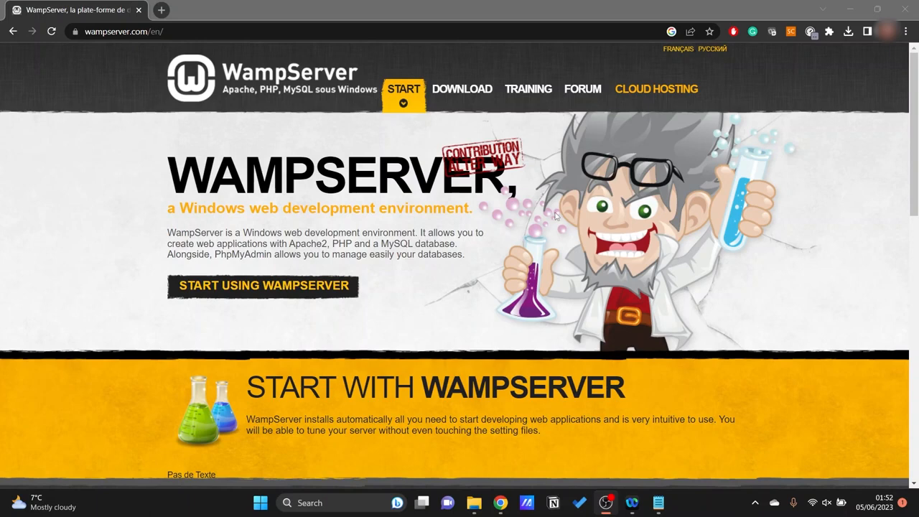
# Request the WampServer 64 bits (x64) download from the WampServer site directly, without filling in the form.
pyautogui.click(464, 94)
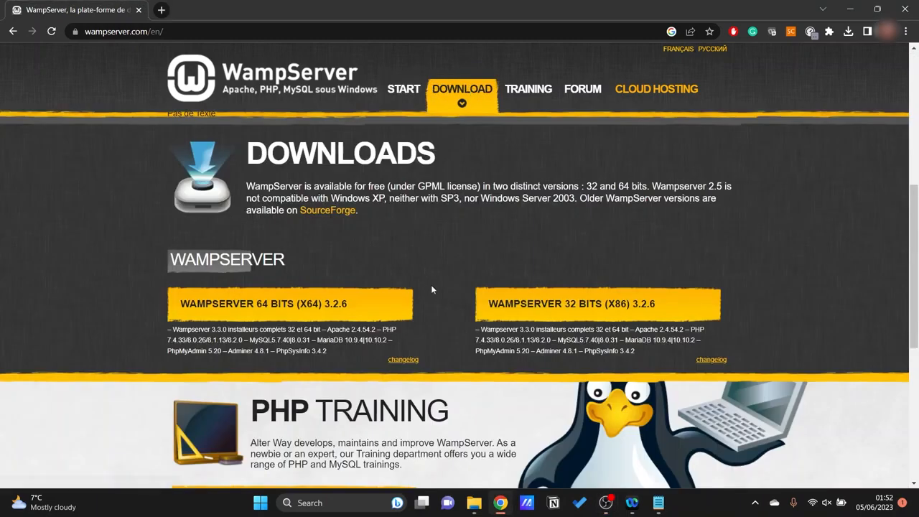
pyautogui.scroll(-1, 431, 290)
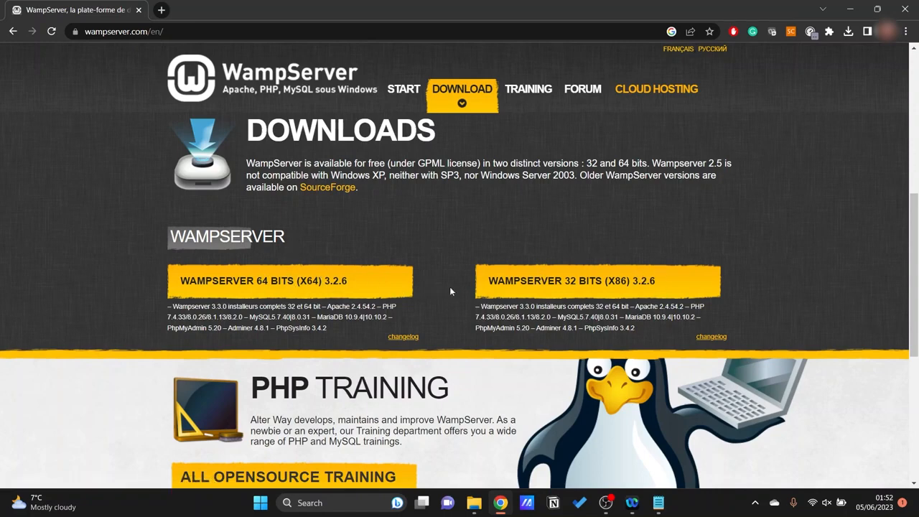
pyautogui.click(290, 286)
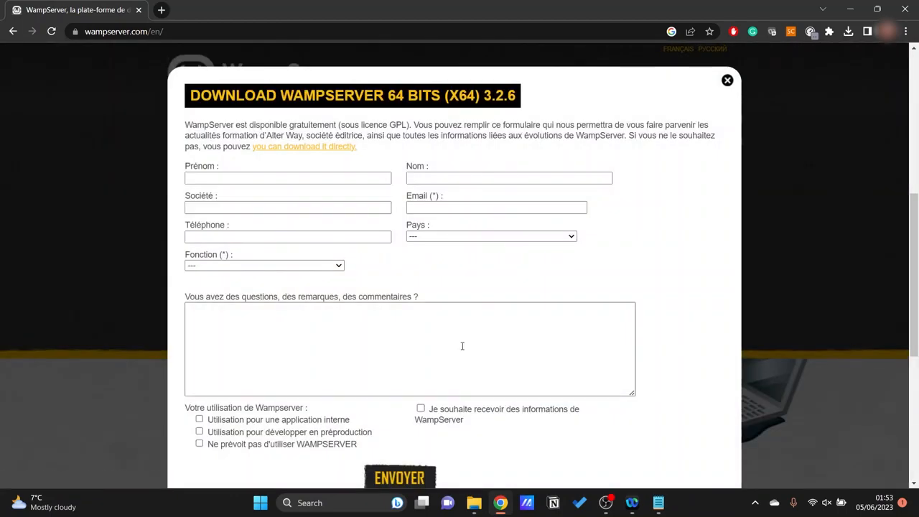
pyautogui.click(331, 149)
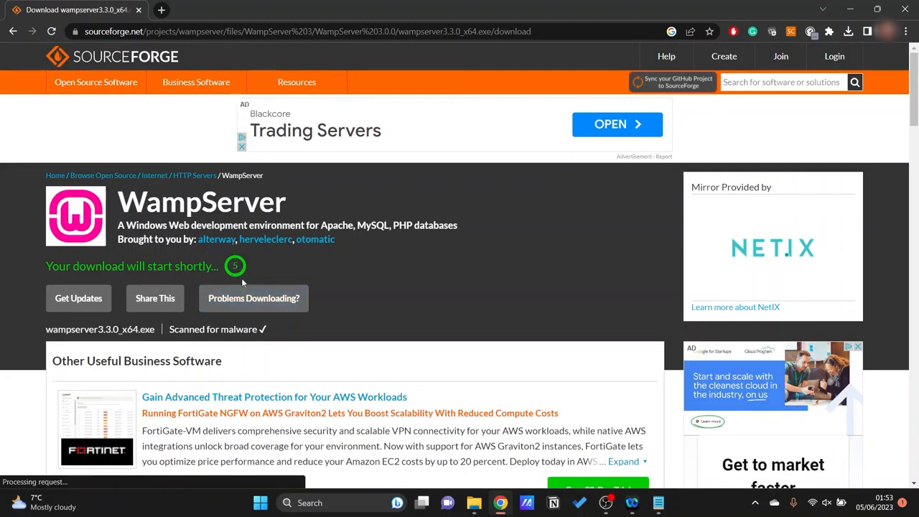
# Download wampserver3.3.0_x64.exe using SourceForge's direct link for download problems.
pyautogui.scroll(-1, 240, 247)
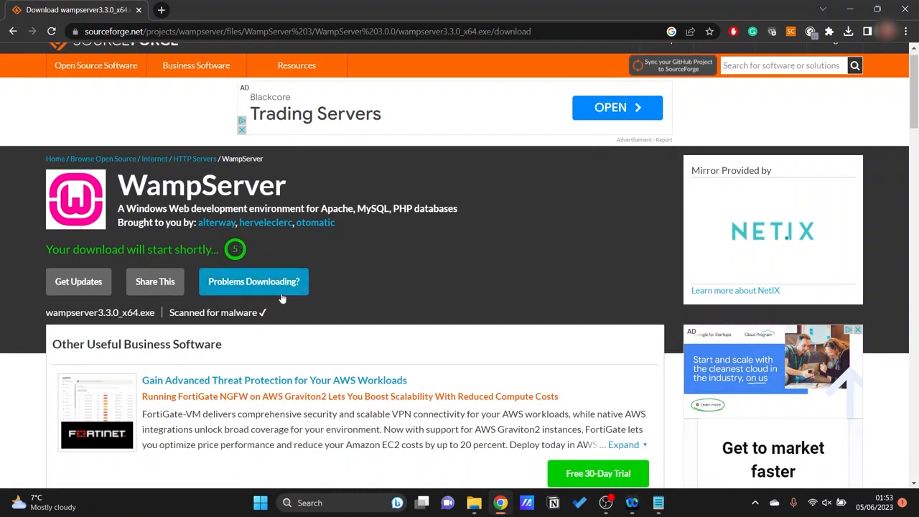
pyautogui.click(259, 285)
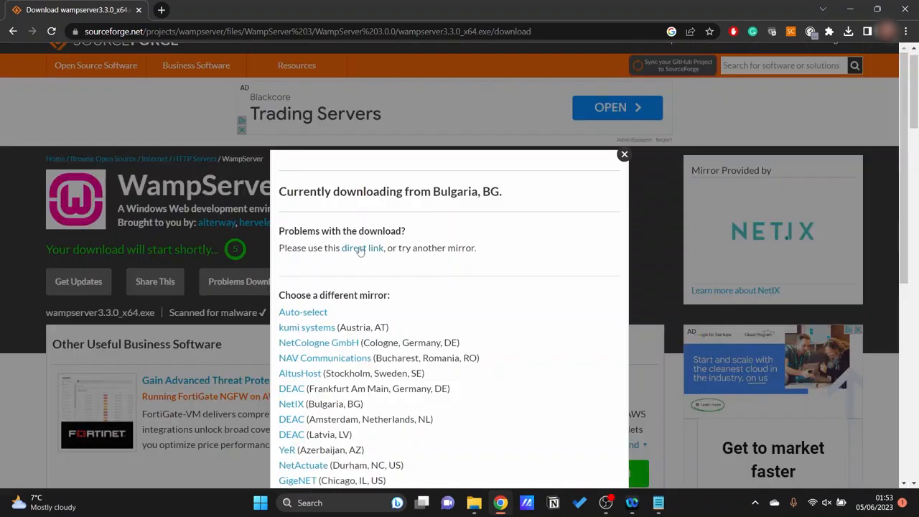
pyautogui.click(362, 248)
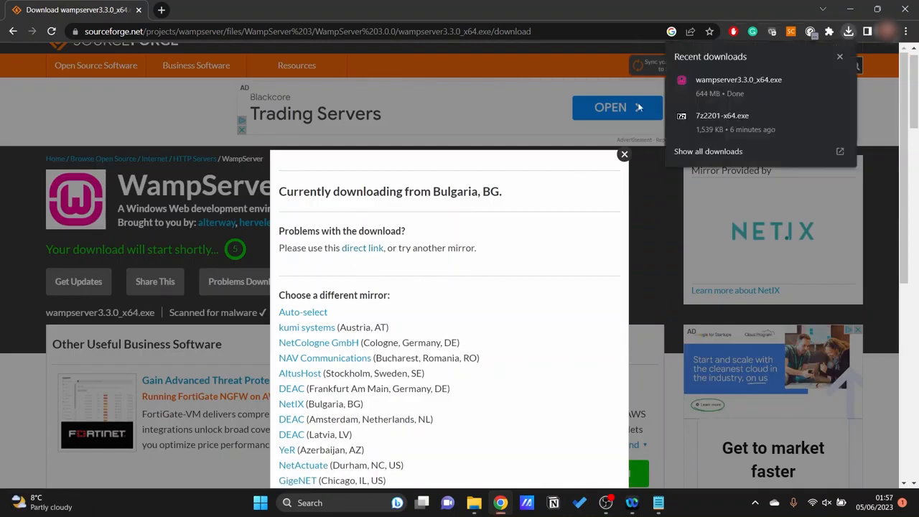
# Run the downloaded wampserver3.3.0_x64.exe installer and choose English as the setup language.
pyautogui.moveTo(689, 102)
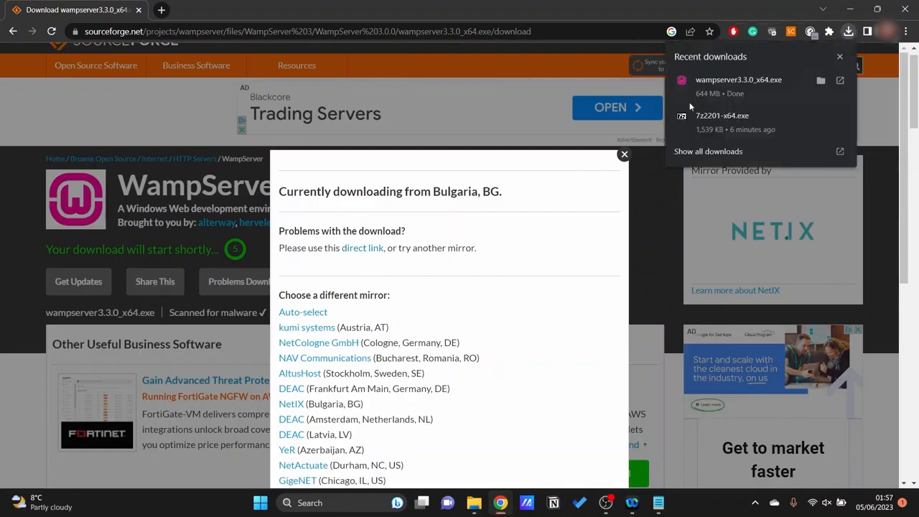
pyautogui.click(740, 83)
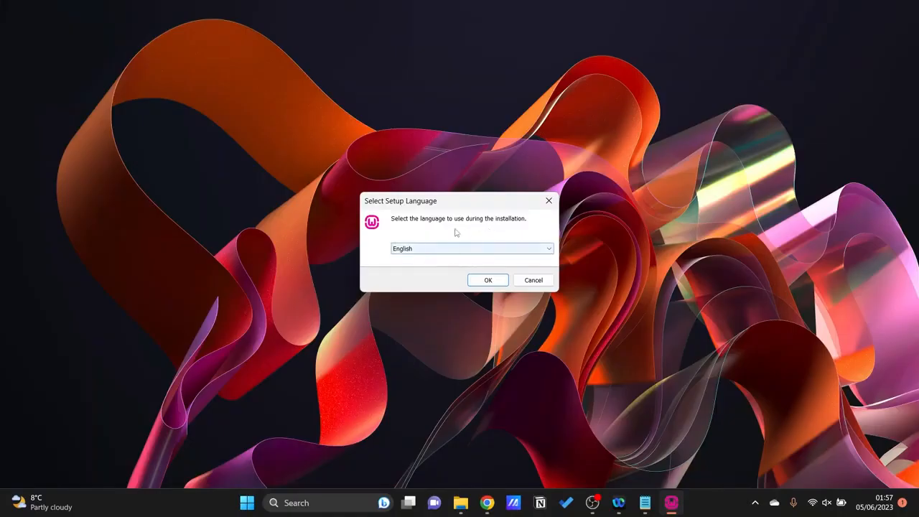
pyautogui.click(441, 250)
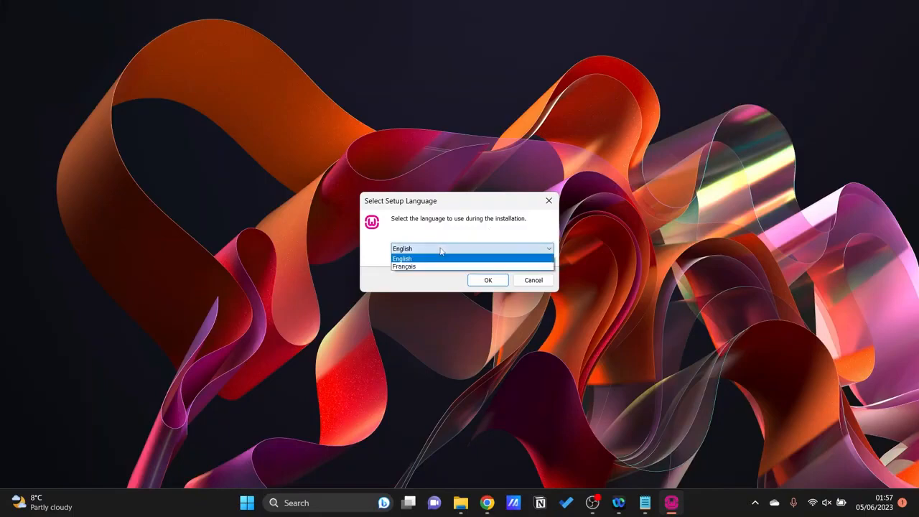
pyautogui.click(415, 260)
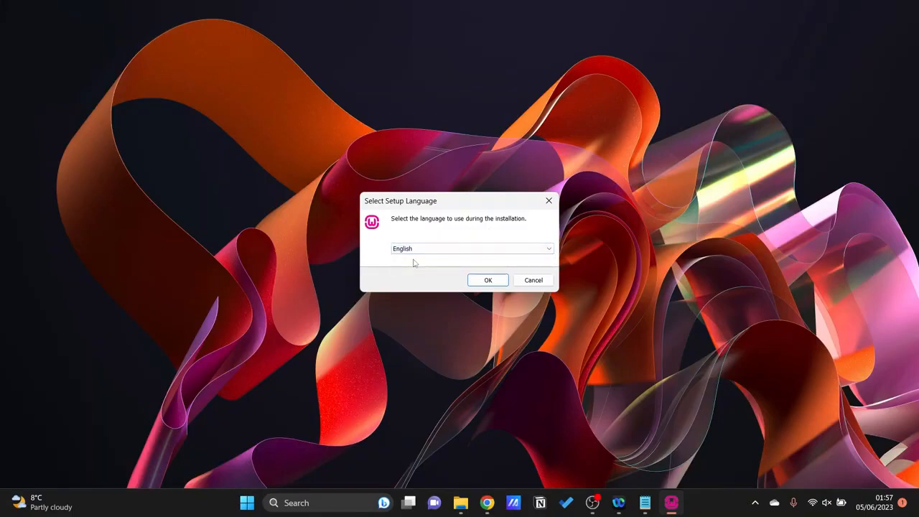
pyautogui.click(488, 280)
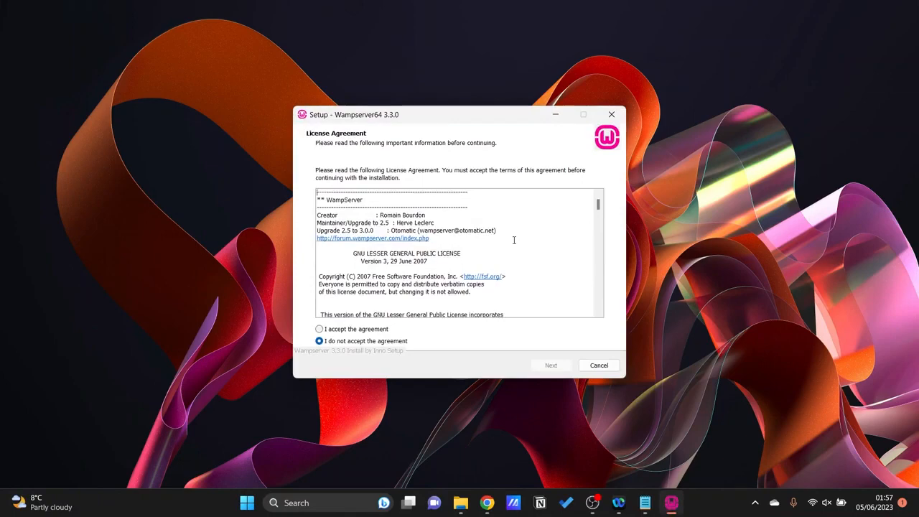
# Accept the Wampserver license agreement and continue past the pre-installation information.
pyautogui.scroll(-12, 514, 240)
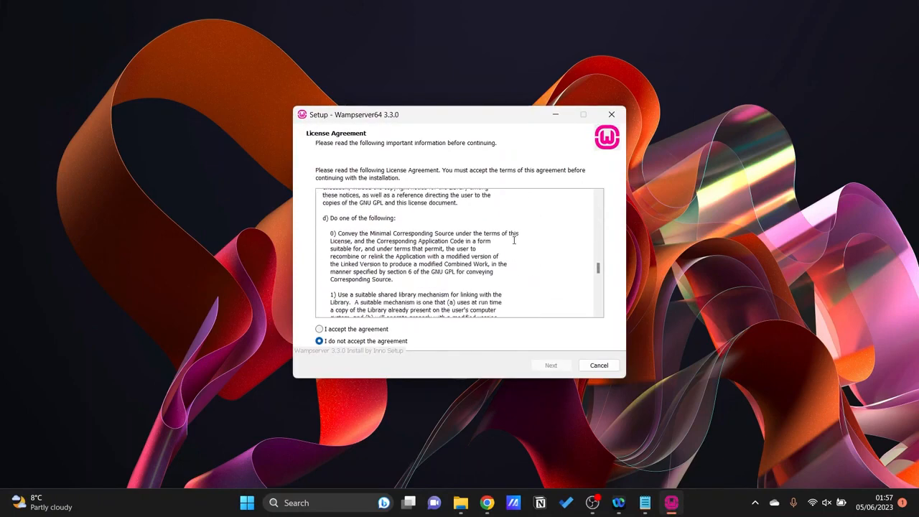
pyautogui.scroll(-10, 514, 240)
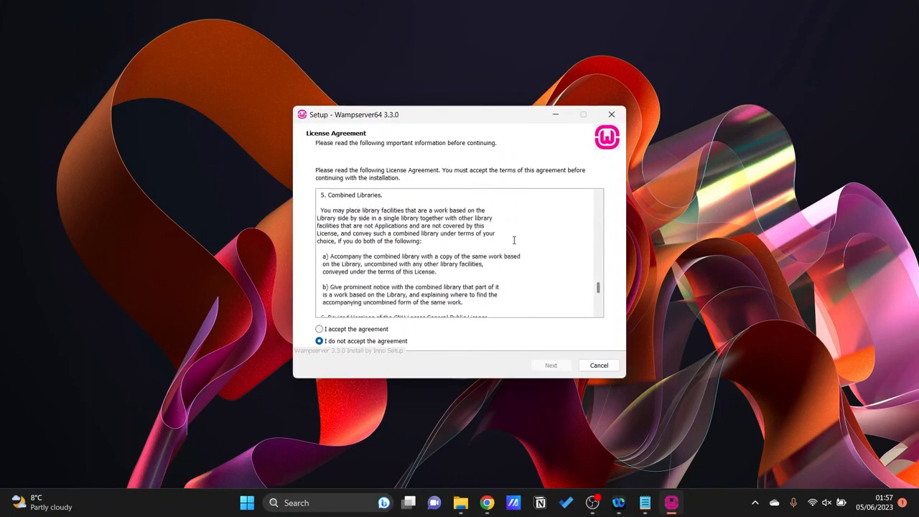
pyautogui.click(319, 329)
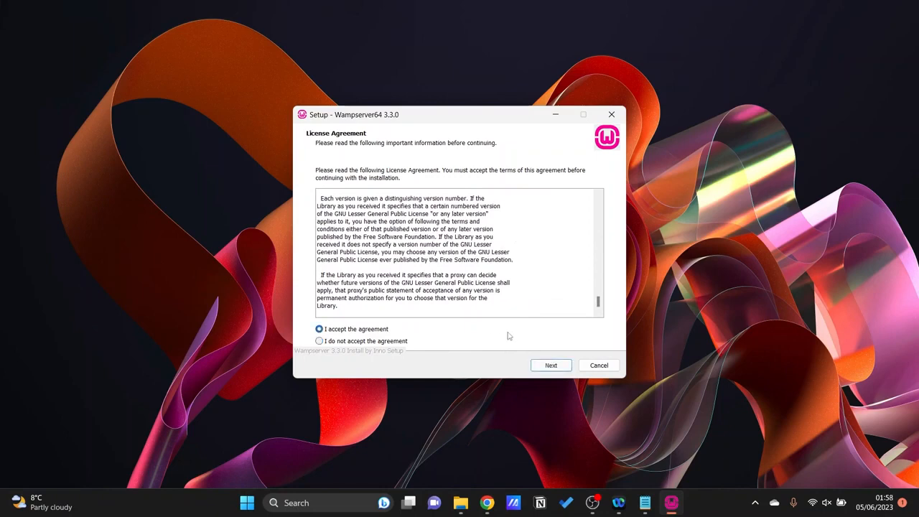
pyautogui.click(551, 365)
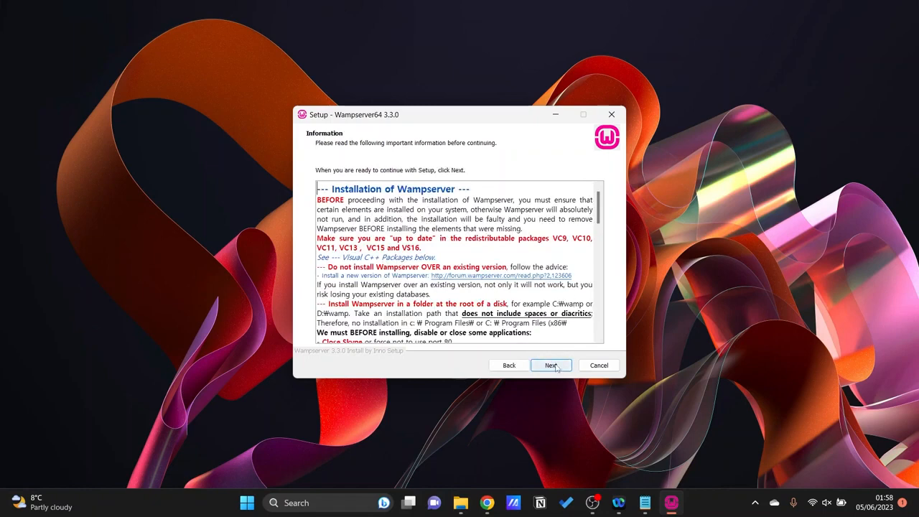
pyautogui.click(550, 366)
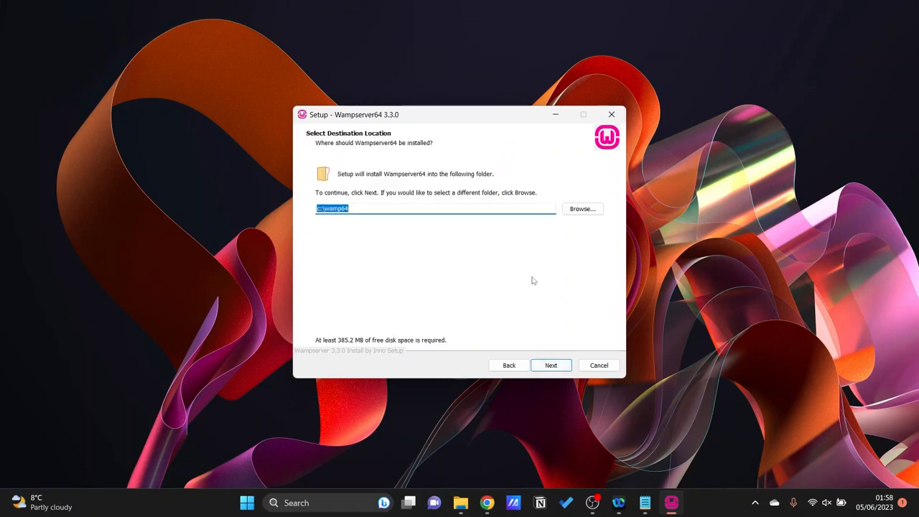
# Keep c:\wamp64 as the destination and the default installation components, including MariaDB 10.10.2 and MySQL 8.0.31.
pyautogui.click(560, 366)
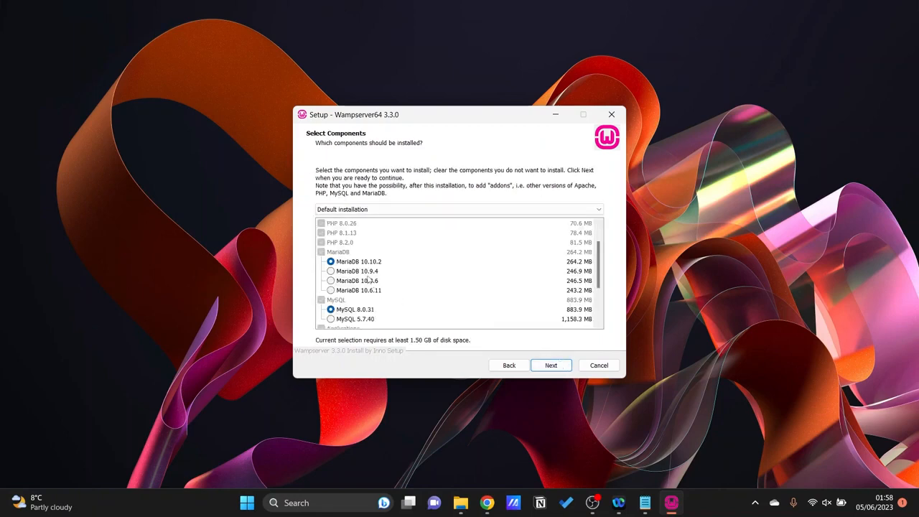
pyautogui.scroll(-2, 368, 278)
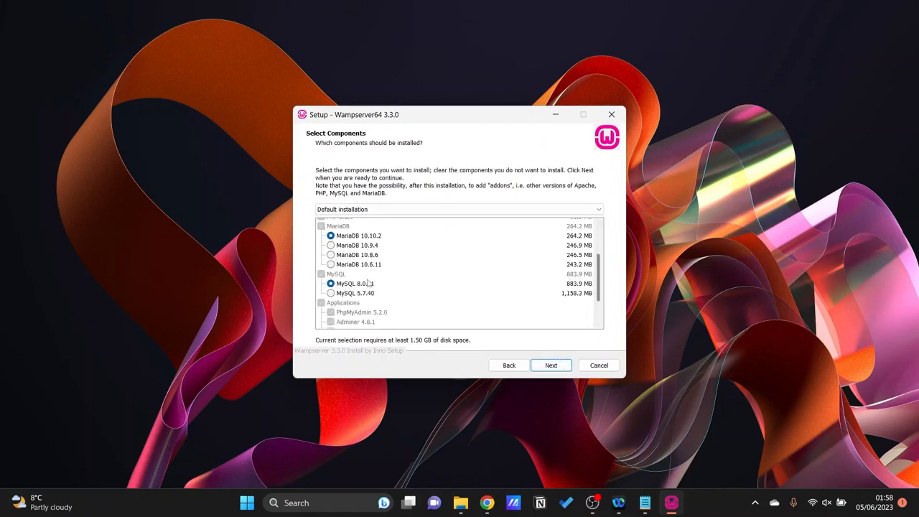
pyautogui.scroll(3, 368, 282)
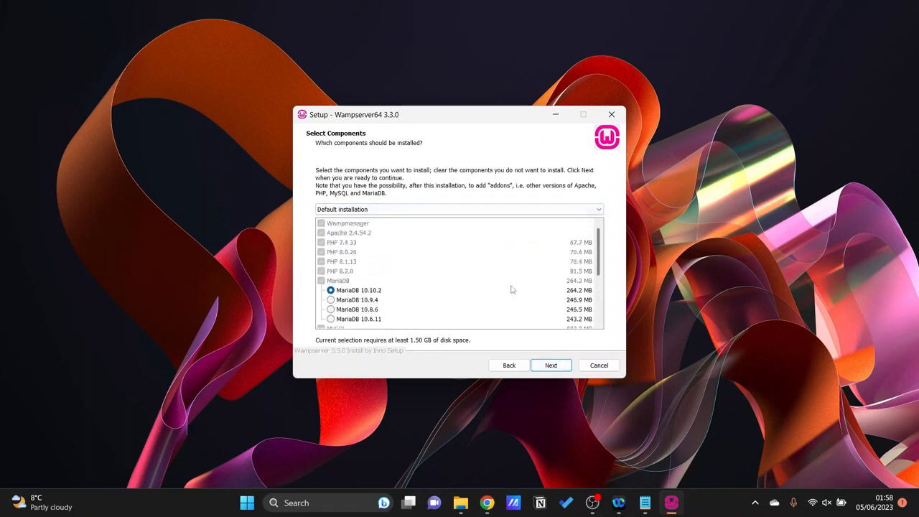
pyautogui.click(558, 369)
pyautogui.click(551, 365)
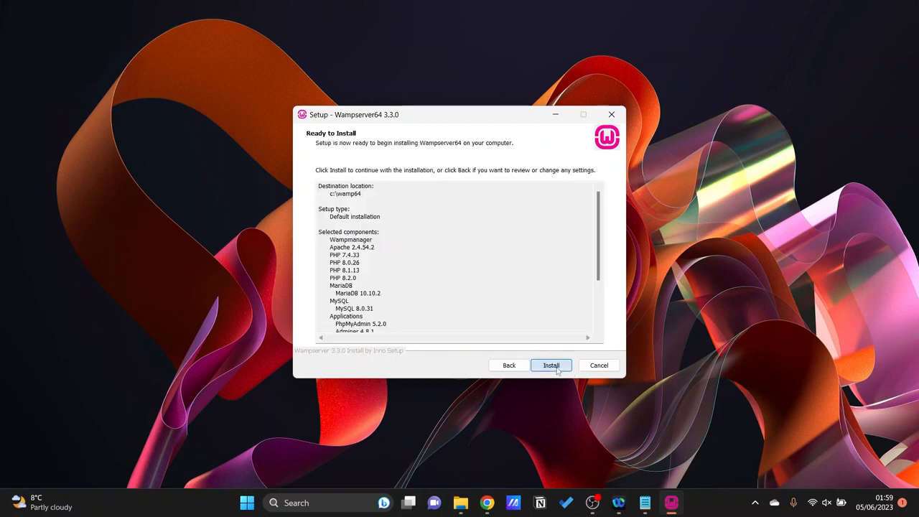
# Review the Ready to Install summary and start the Wampserver64 installation.
pyautogui.scroll(-5, 540, 278)
pyautogui.scroll(5, 540, 278)
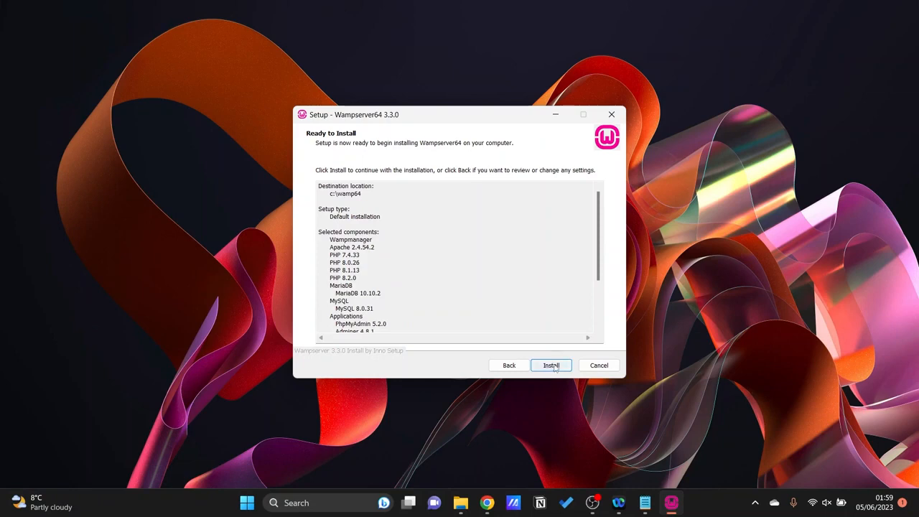
pyautogui.click(552, 367)
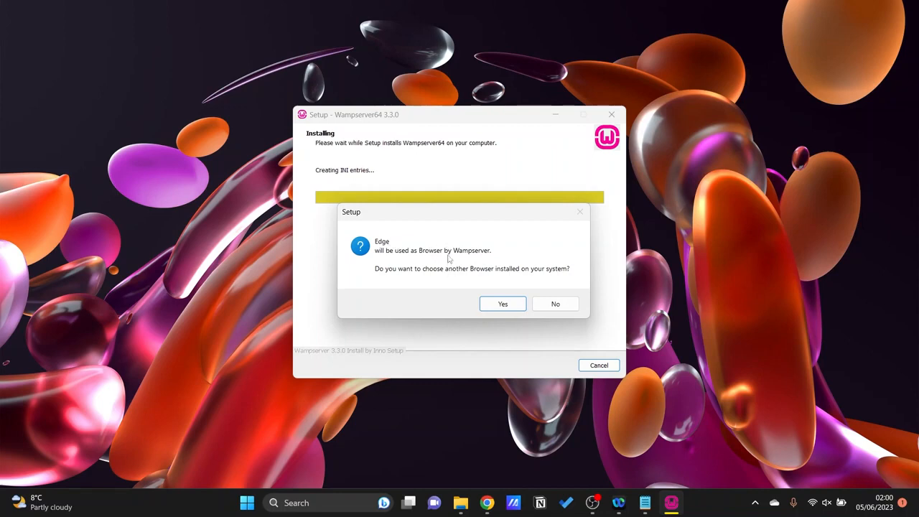
# Complete the Wampserver64 setup, answering the browser prompt and keeping Notepad as the text editor.
pyautogui.click(504, 303)
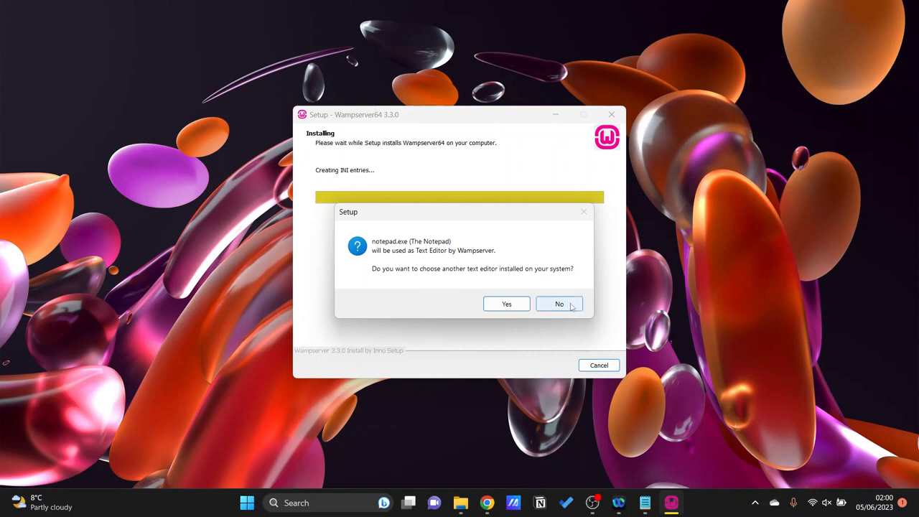
pyautogui.click(572, 307)
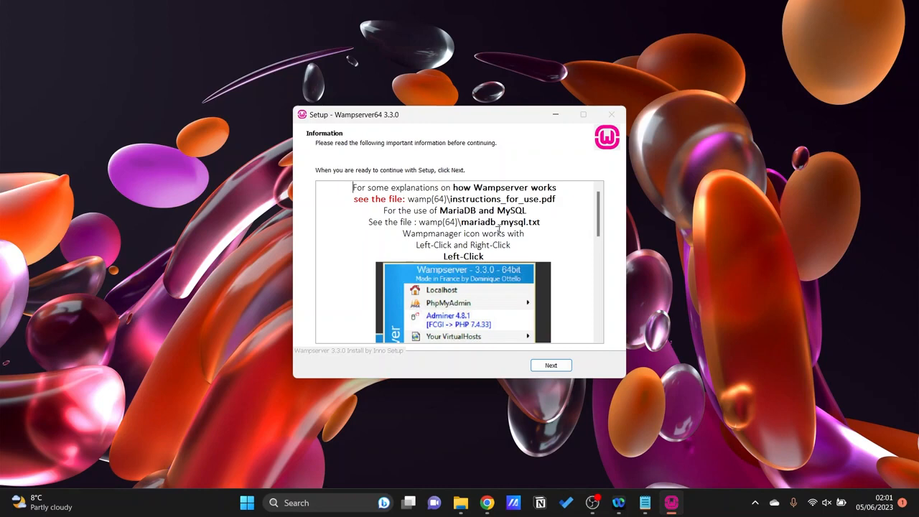
pyautogui.scroll(-10, 499, 227)
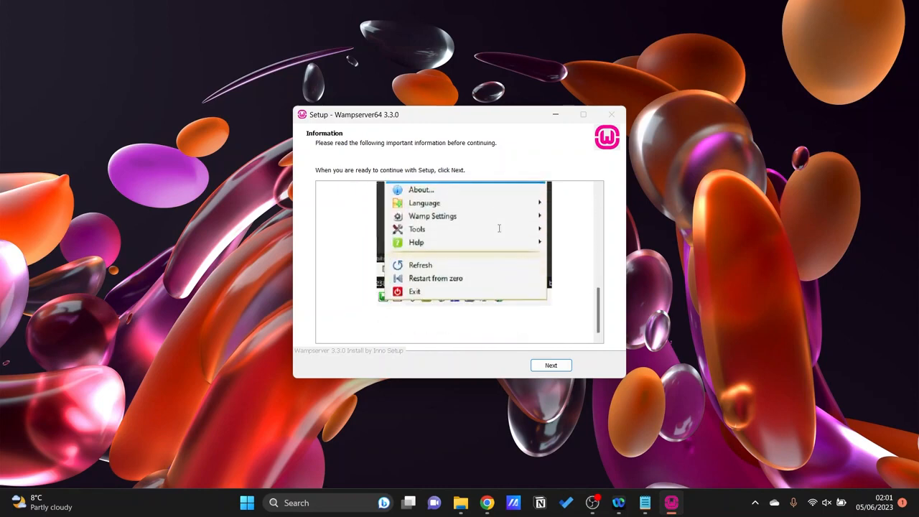
pyautogui.click(551, 366)
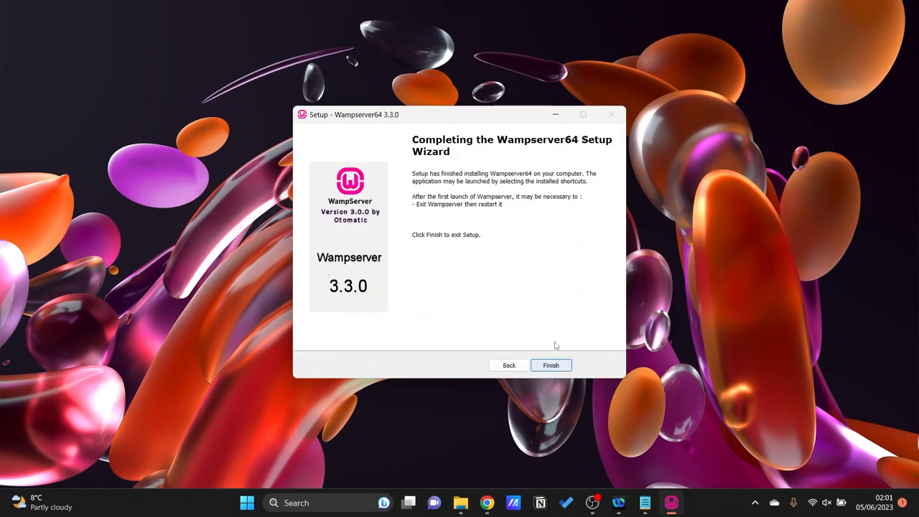
pyautogui.click(552, 367)
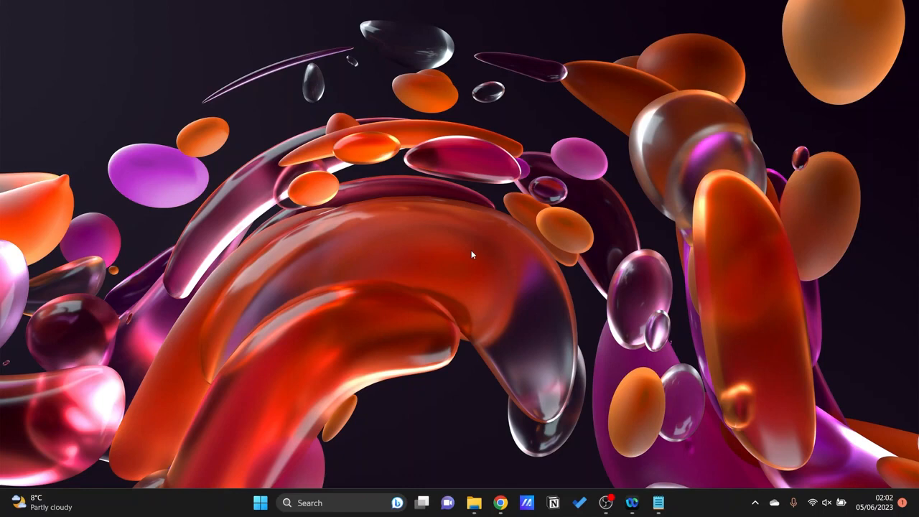
# Launch the wampmanager application from the wamp64 folder on the C: drive in File Explorer.
pyautogui.press('super')
pyautogui.write('file explorer')
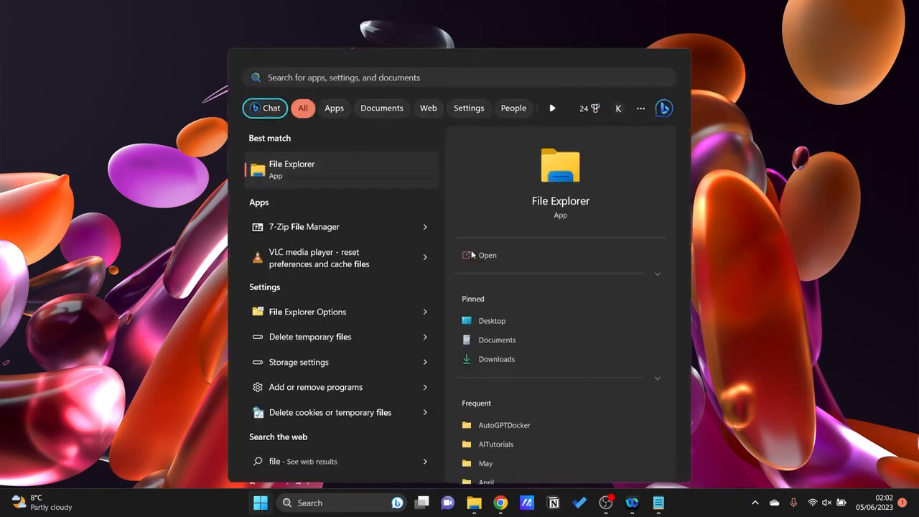
pyautogui.click(472, 254)
pyautogui.doubleClick(177, 120)
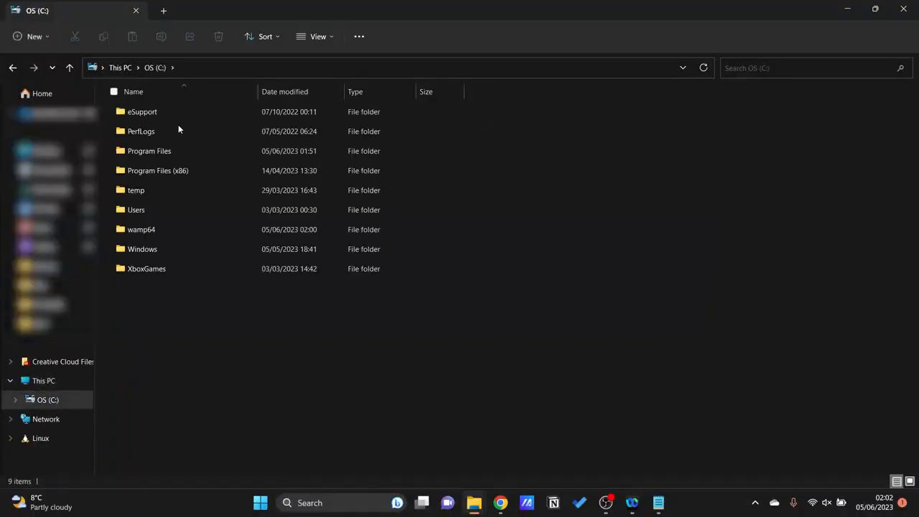
pyautogui.doubleClick(142, 229)
pyautogui.scroll(-3, 674, 396)
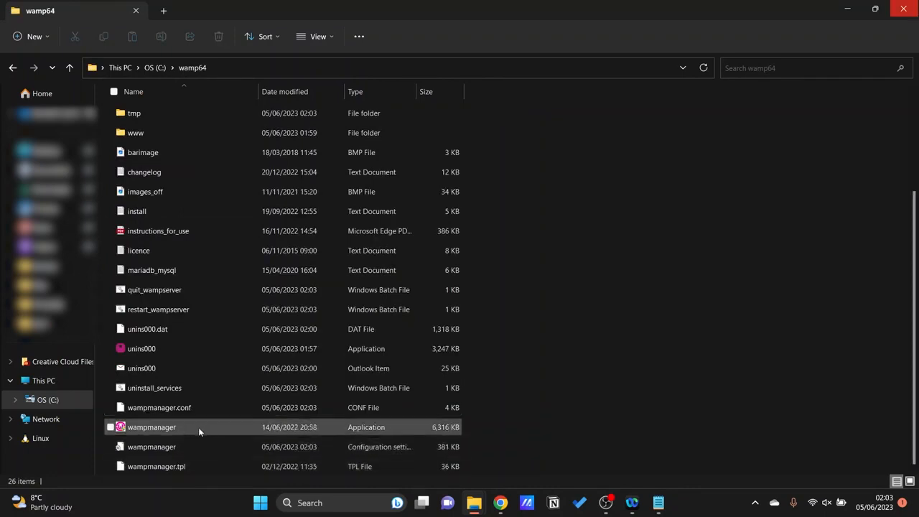
pyautogui.moveTo(236, 430)
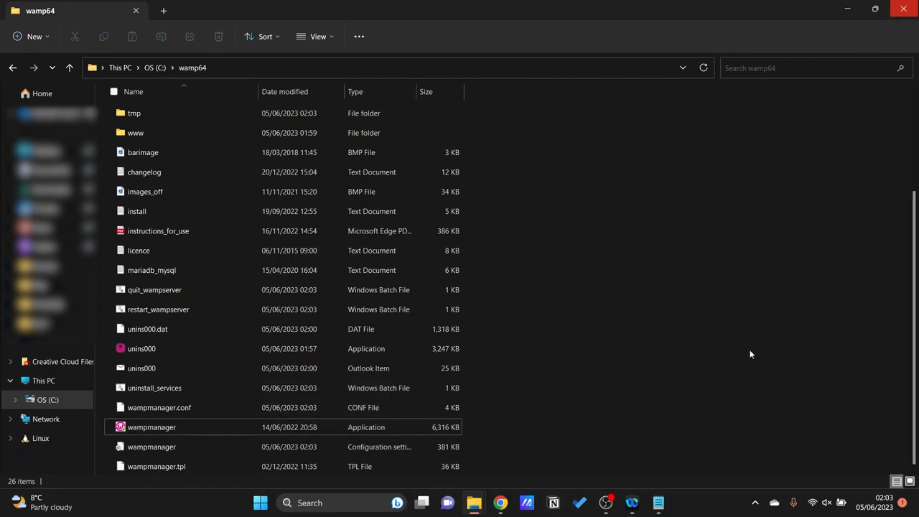
# Open phpMyAdmin 5.2.0 in the browser from the running Wampserver.
pyautogui.click(756, 505)
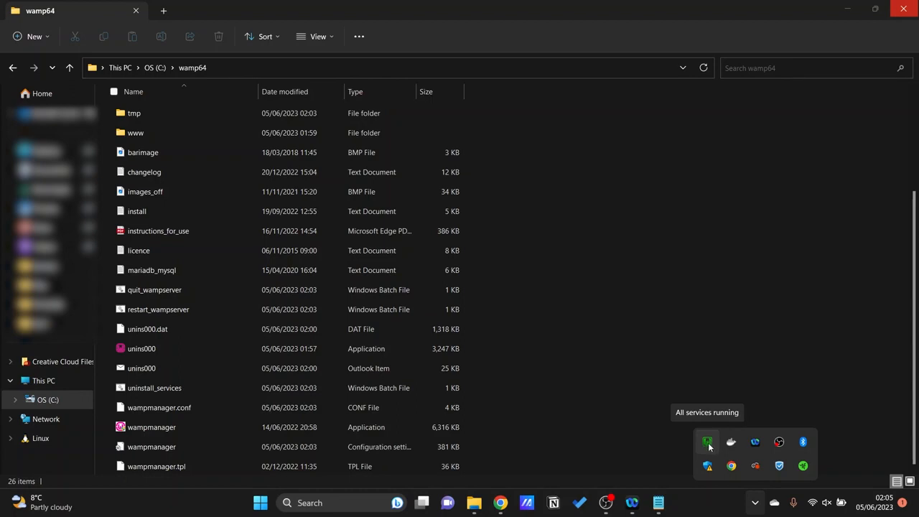
pyautogui.click(708, 444)
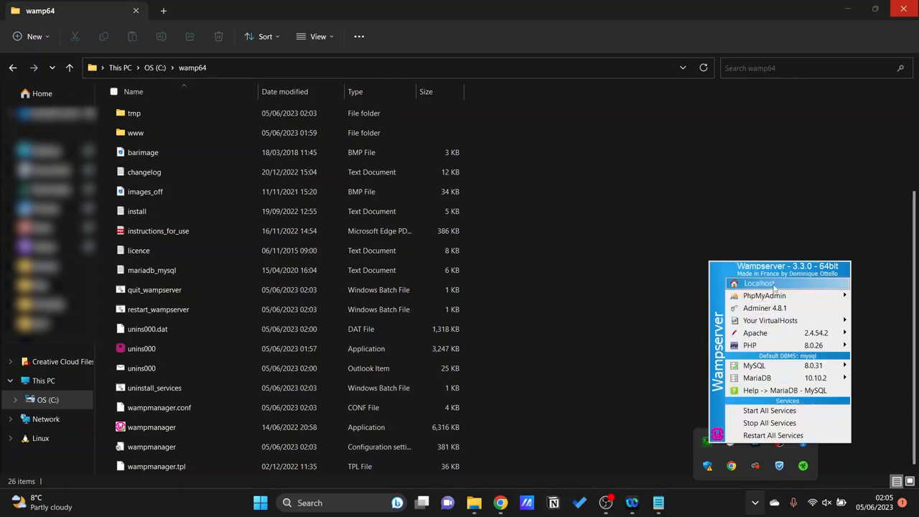
pyautogui.moveTo(792, 298)
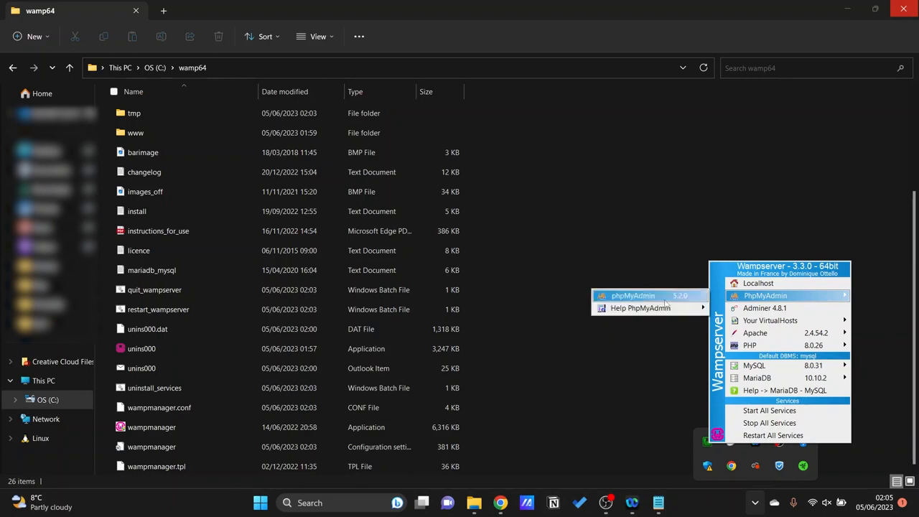
pyautogui.click(632, 296)
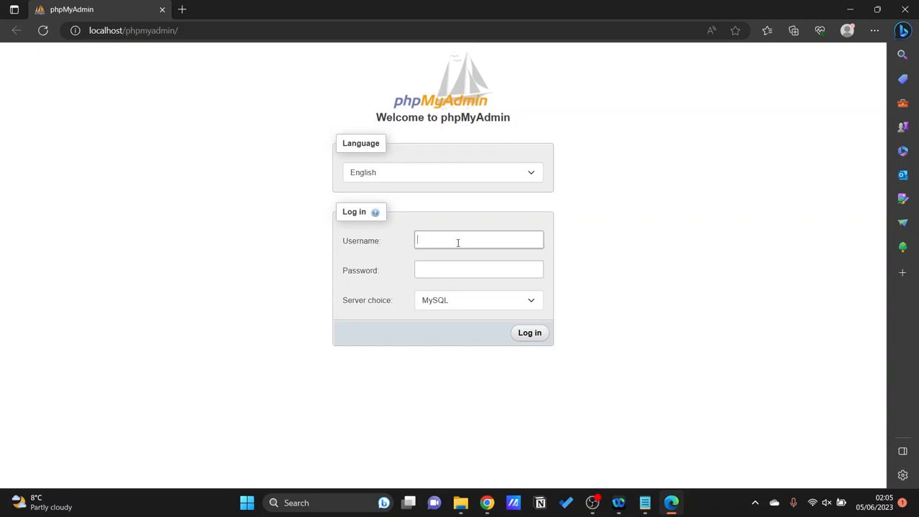
# Log in to phpMyAdmin as root with an empty password and MySQL as the server choice.
pyautogui.write('root')
pyautogui.click(379, 313)
pyautogui.click(410, 271)
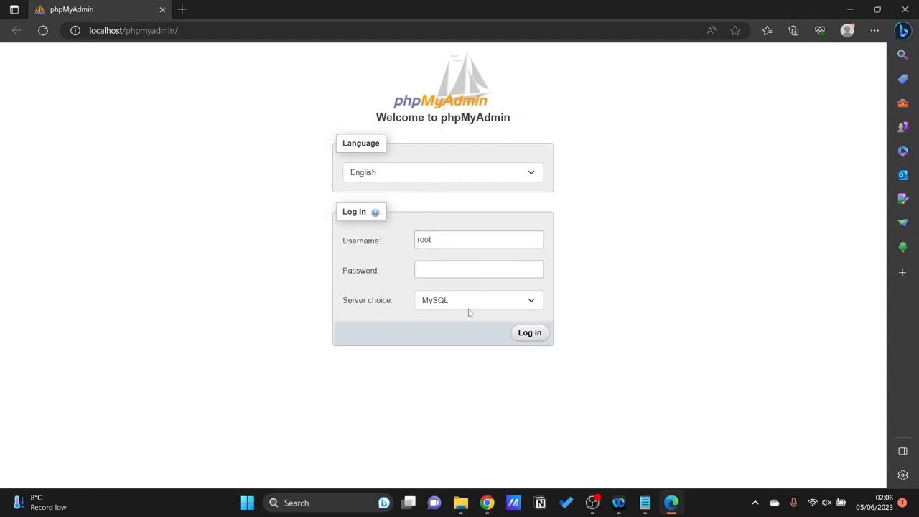
pyautogui.click(530, 332)
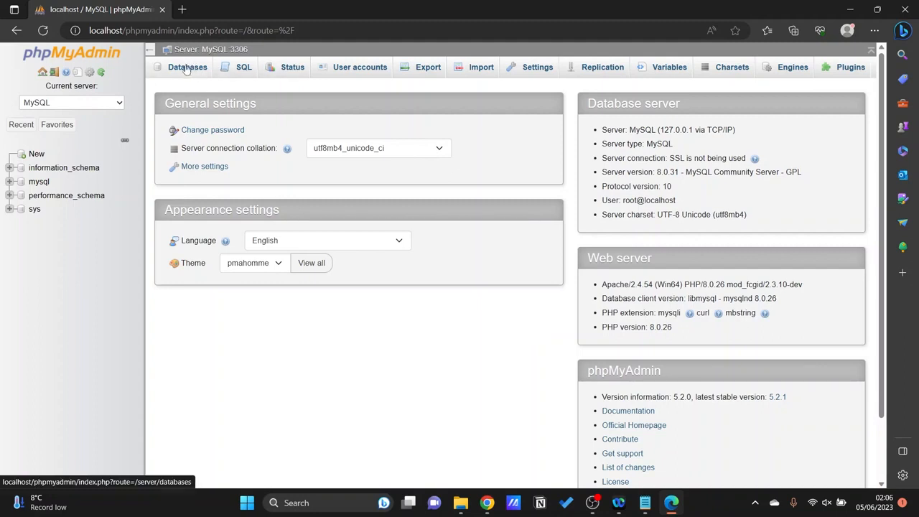
# Create a database named test_db with the utf8mb4_0900_ai_ci collation.
pyautogui.click(187, 69)
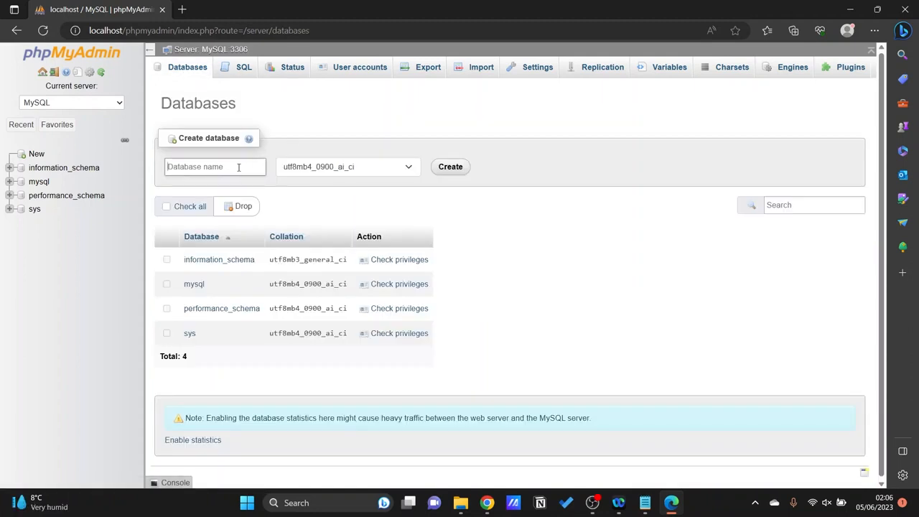
pyautogui.write('test_db')
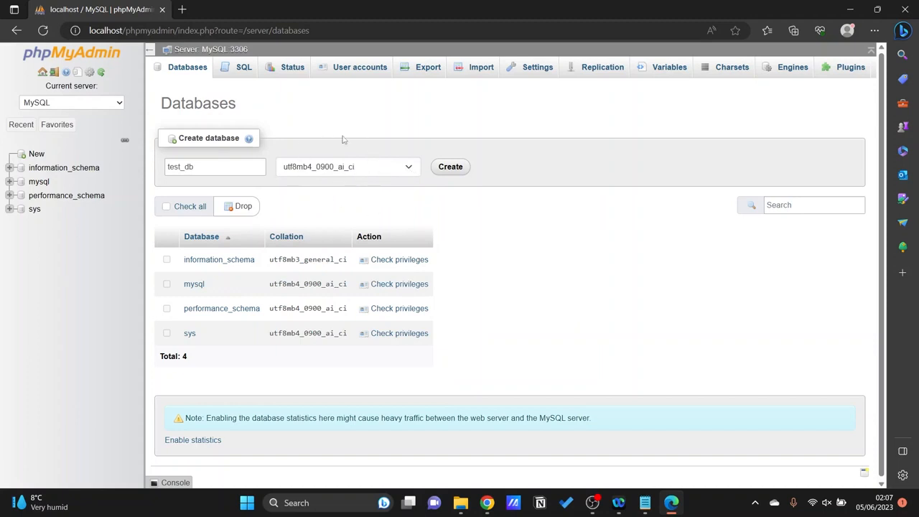
pyautogui.click(451, 168)
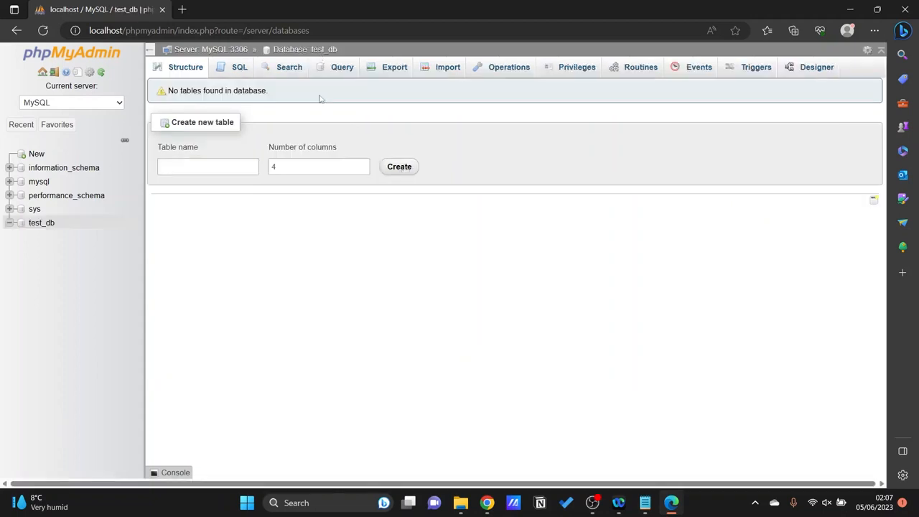
pyautogui.click(321, 147)
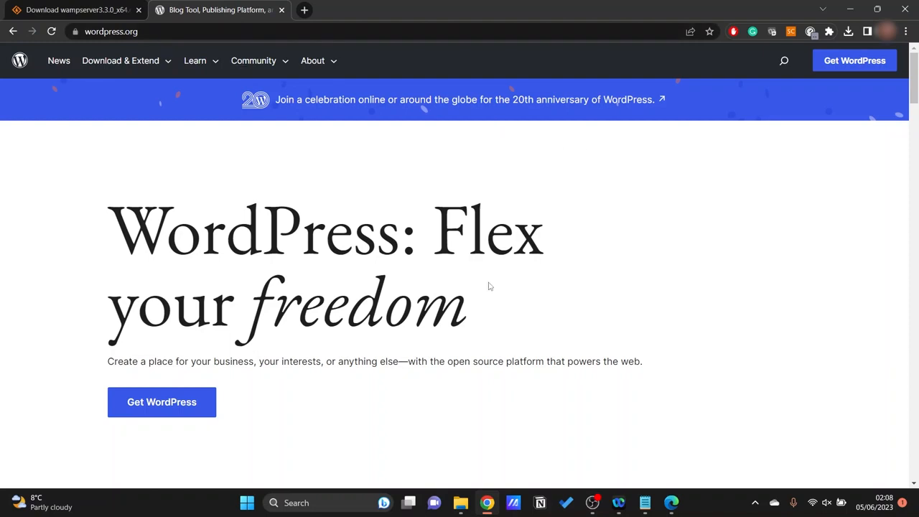
# Download WordPress 6.2.2 from the Get WordPress page on wordpress.org.
pyautogui.click(161, 404)
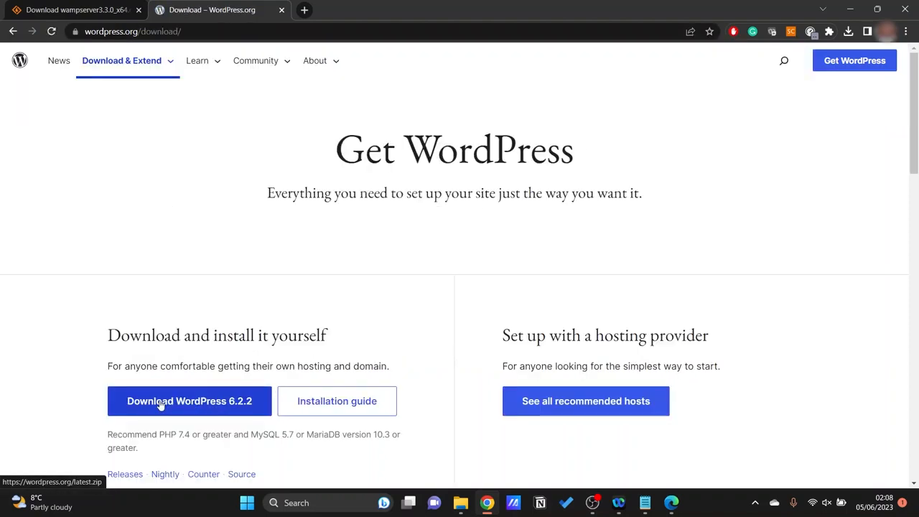
pyautogui.scroll(-1, 161, 404)
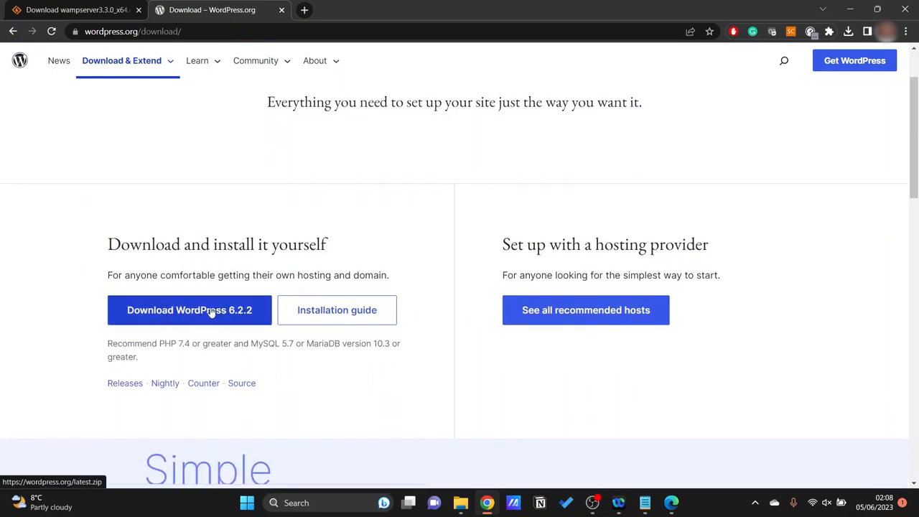
pyautogui.click(212, 312)
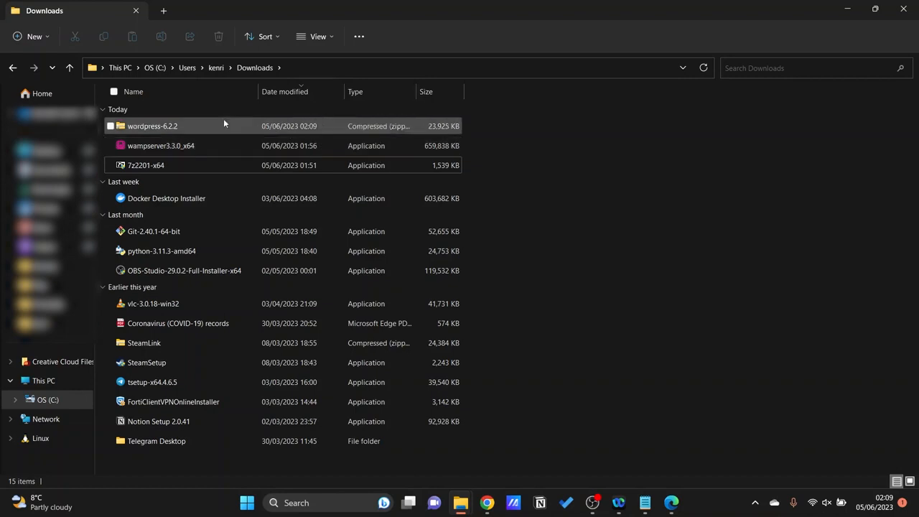
# Extract the wordpress-6.2.2 archive from Downloads into the C:\wamp64 folder.
pyautogui.rightClick(153, 128)
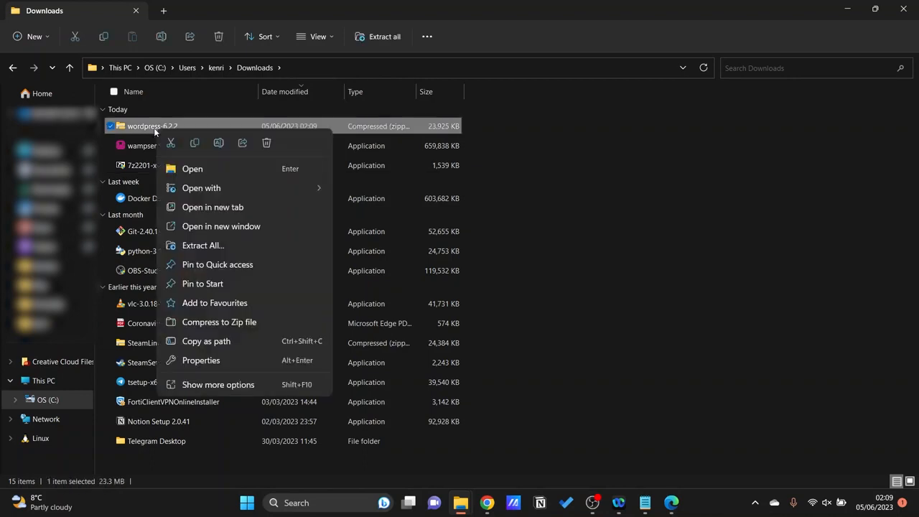
pyautogui.click(266, 117)
pyautogui.rightClick(265, 122)
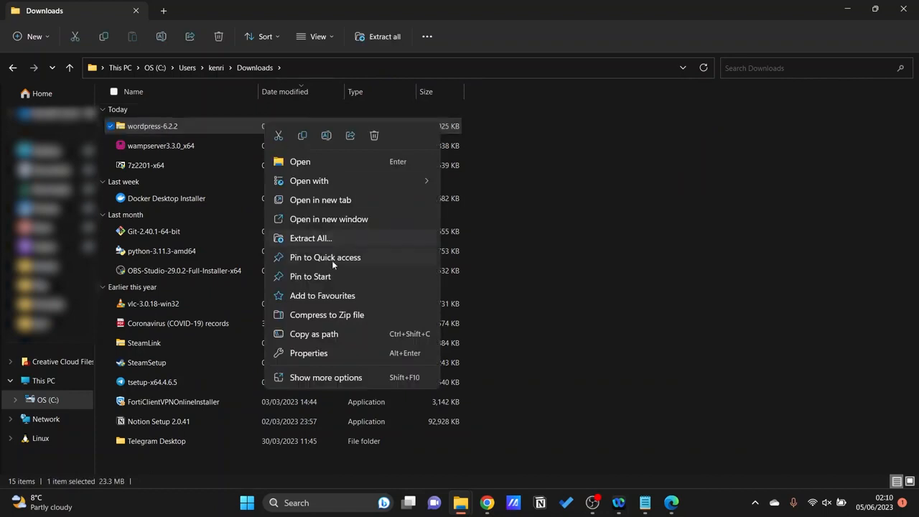
pyautogui.click(375, 235)
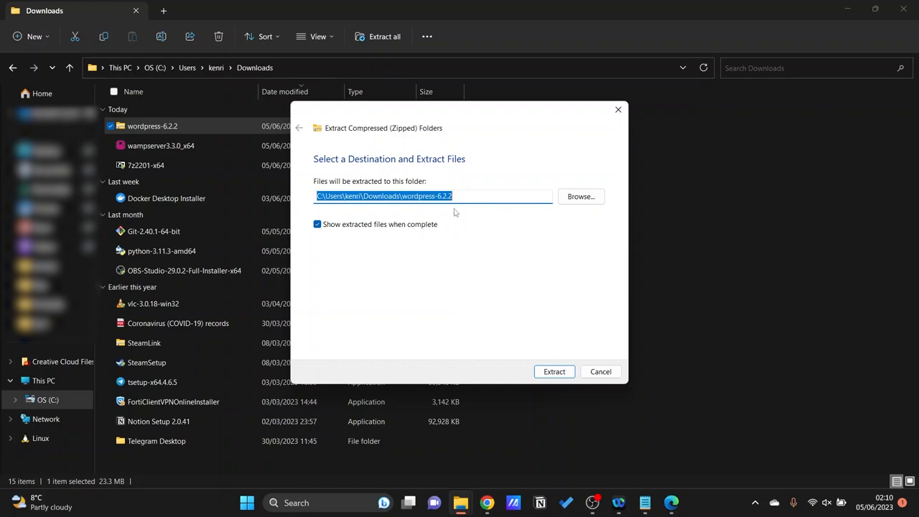
pyautogui.click(460, 199)
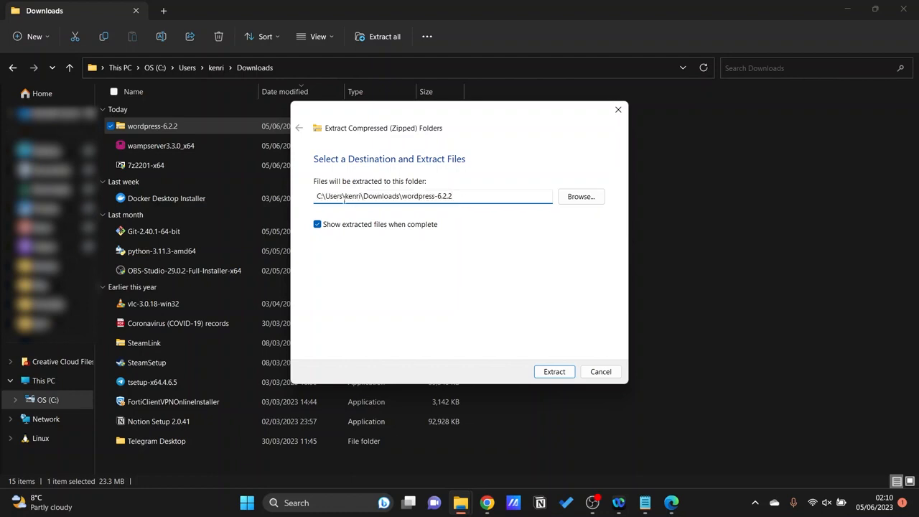
pyautogui.keyDown('shift'); pyautogui.click(324, 195); pyautogui.keyUp('shift')
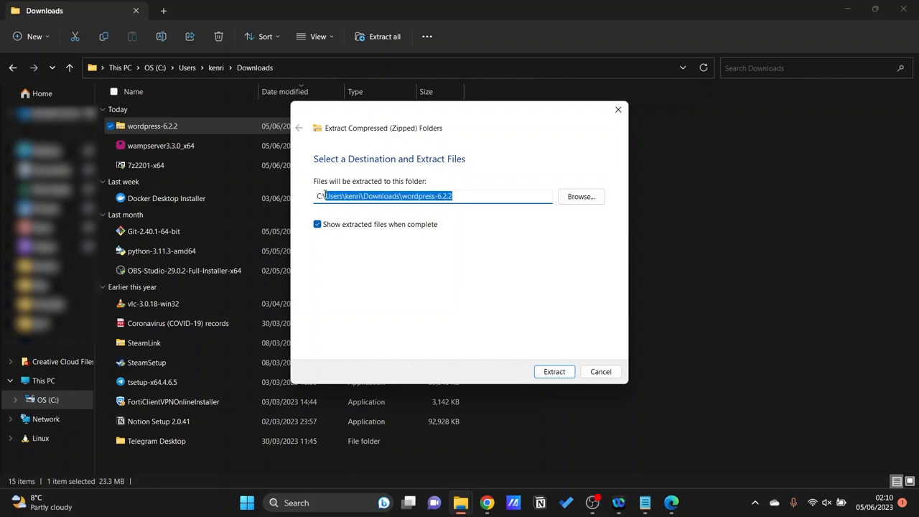
pyautogui.press('BackSpace')
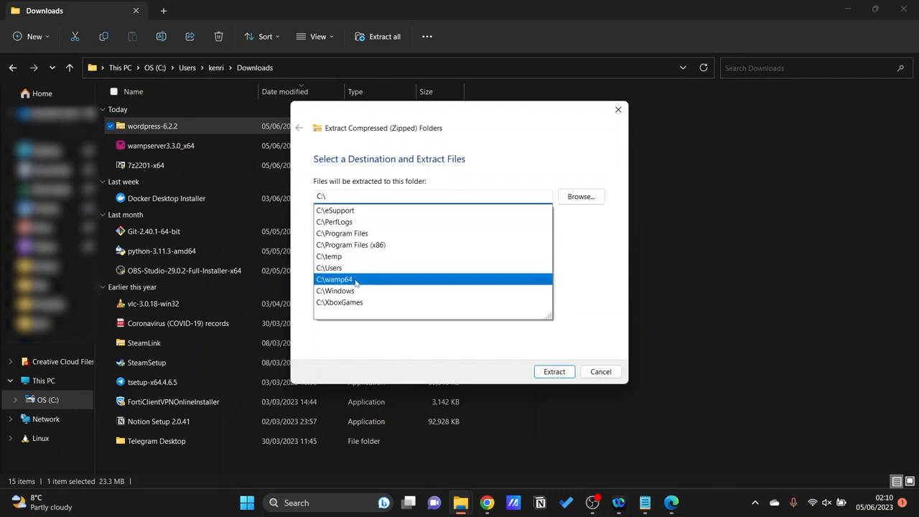
pyautogui.click(355, 280)
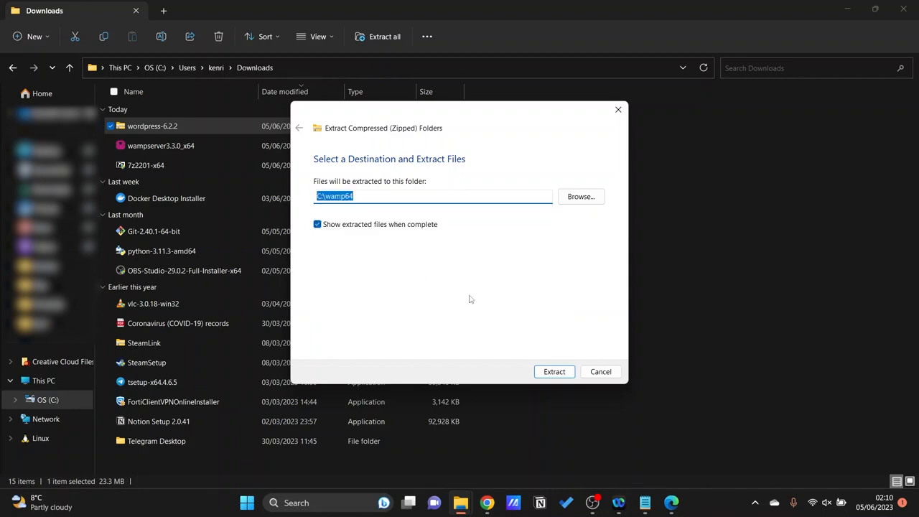
pyautogui.click(558, 372)
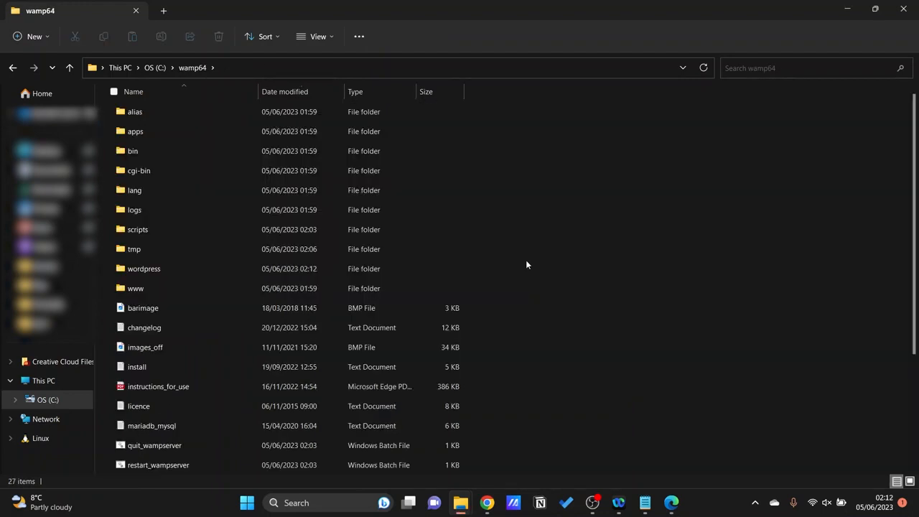
# Rename the extracted wordpress folder in wamp64 as mysite.
pyautogui.click(212, 268)
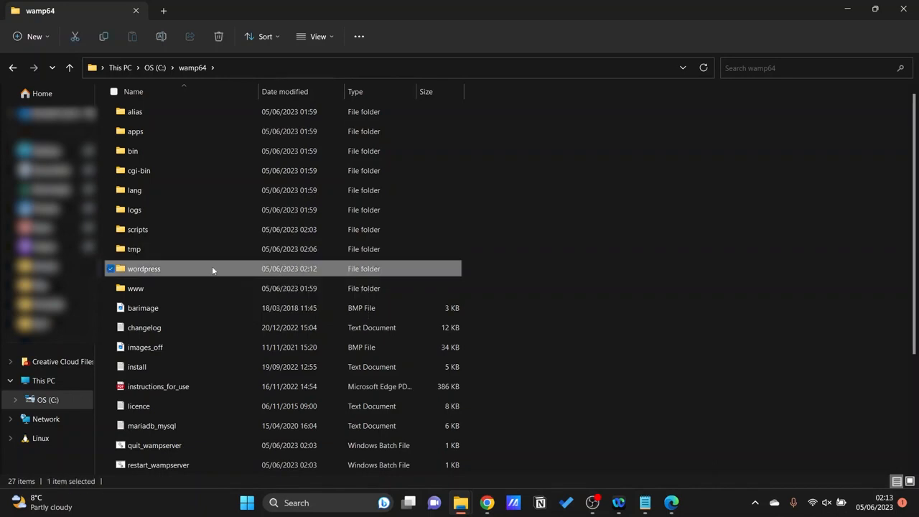
pyautogui.click(145, 268)
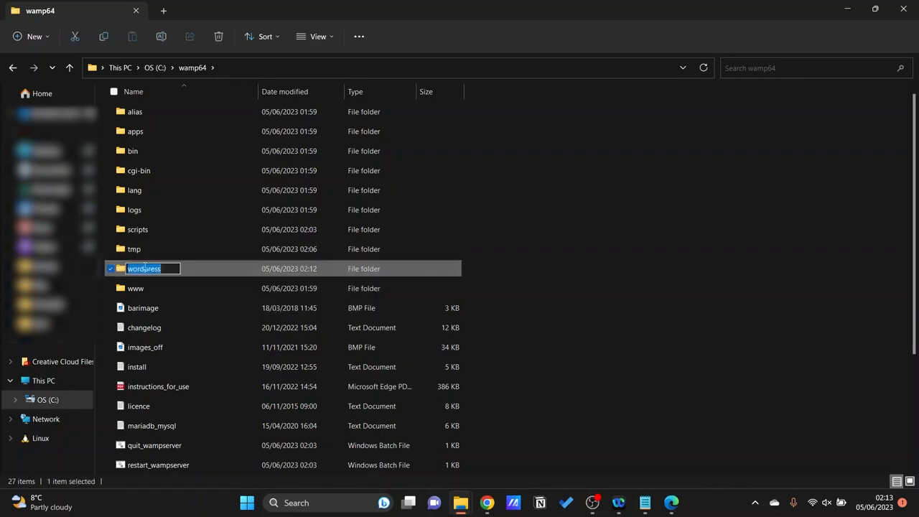
pyautogui.write('mysite')
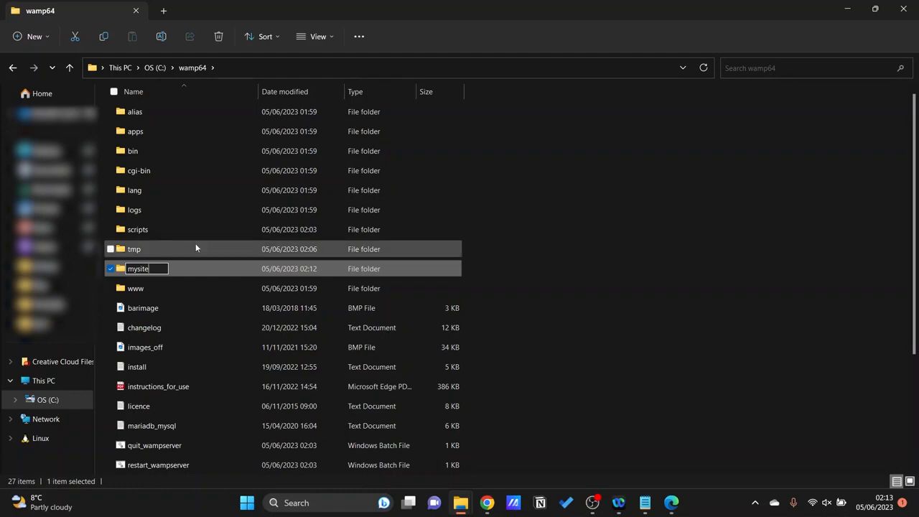
pyautogui.press('Return')
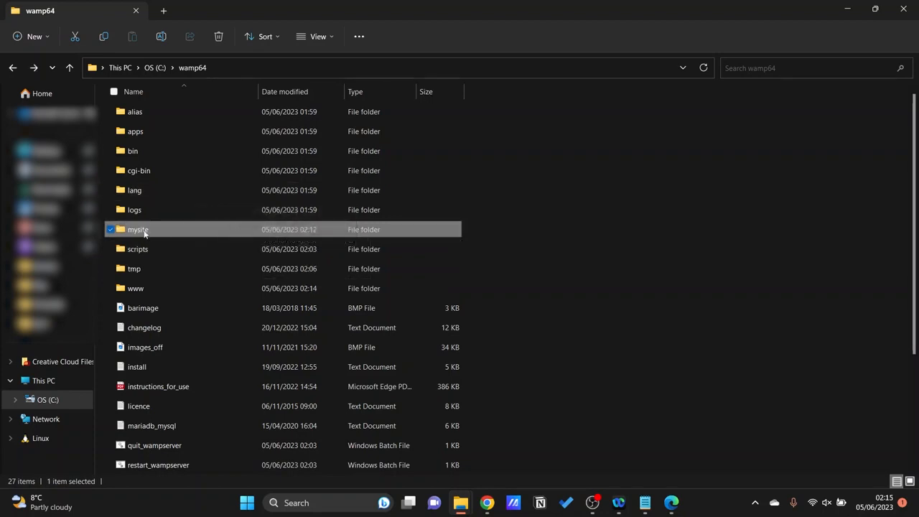
# Move the mysite folder into the www folder of wamp64 and open www to check its contents.
pyautogui.moveTo(153, 230); pyautogui.dragTo(148, 283)
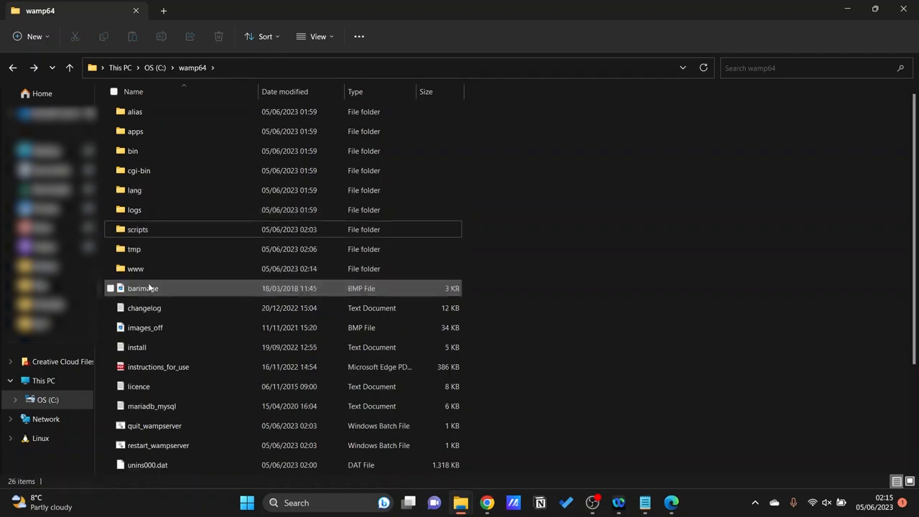
pyautogui.click(146, 268)
pyautogui.doubleClick(145, 268)
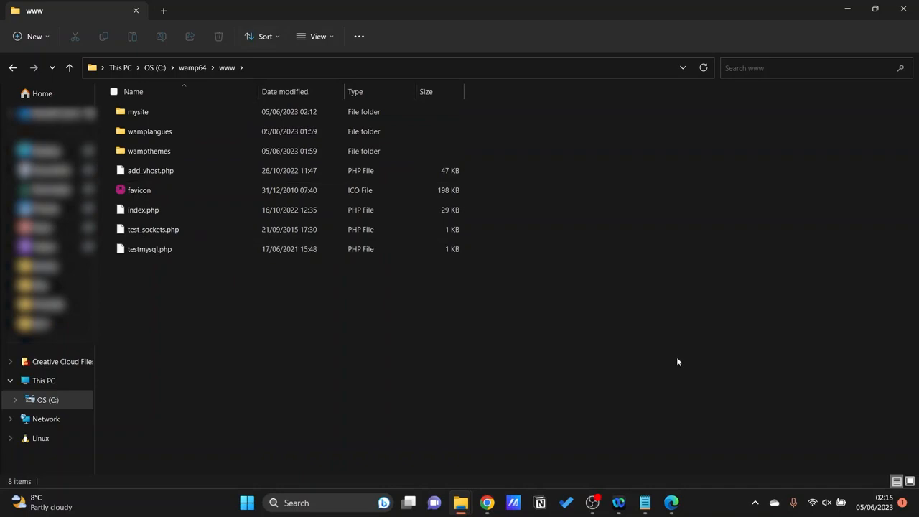
# Switch to Microsoft Edge and open the Wampserver homepage at localhost in a new tab.
pyautogui.click(671, 503)
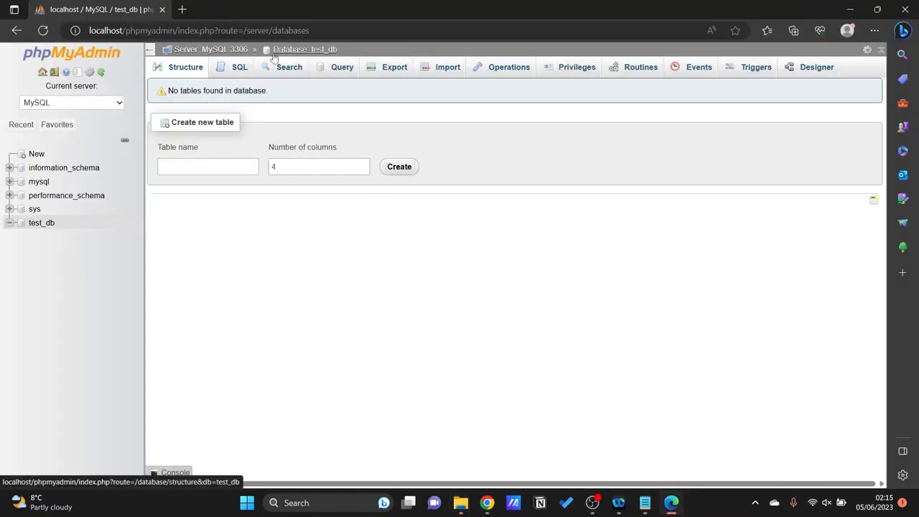
pyautogui.click(182, 10)
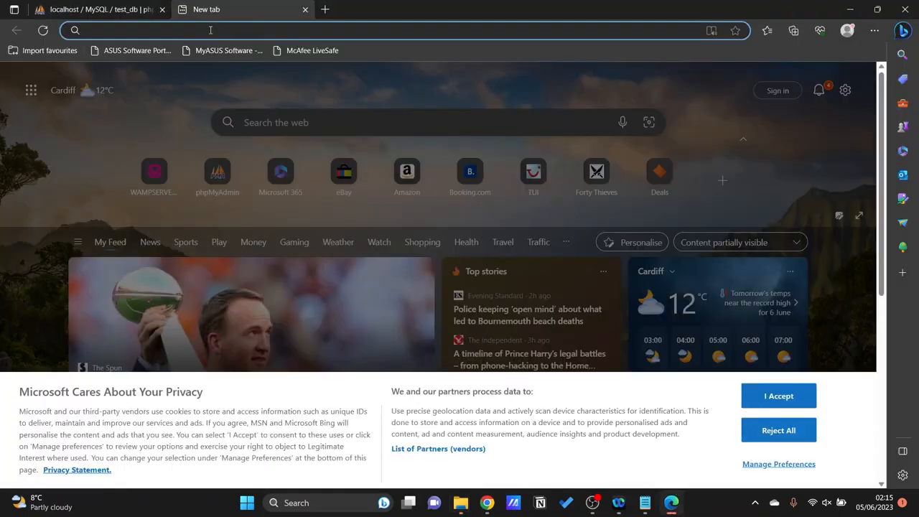
pyautogui.write('localh')
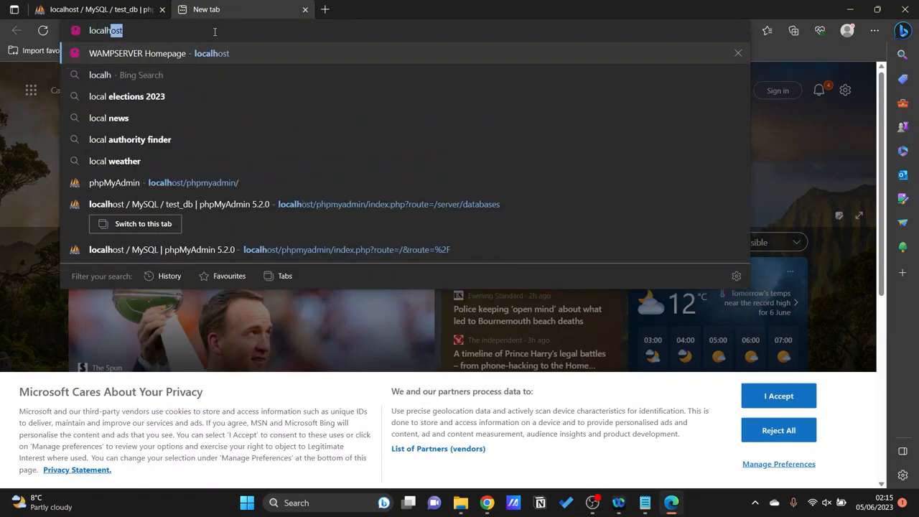
pyautogui.press('Return')
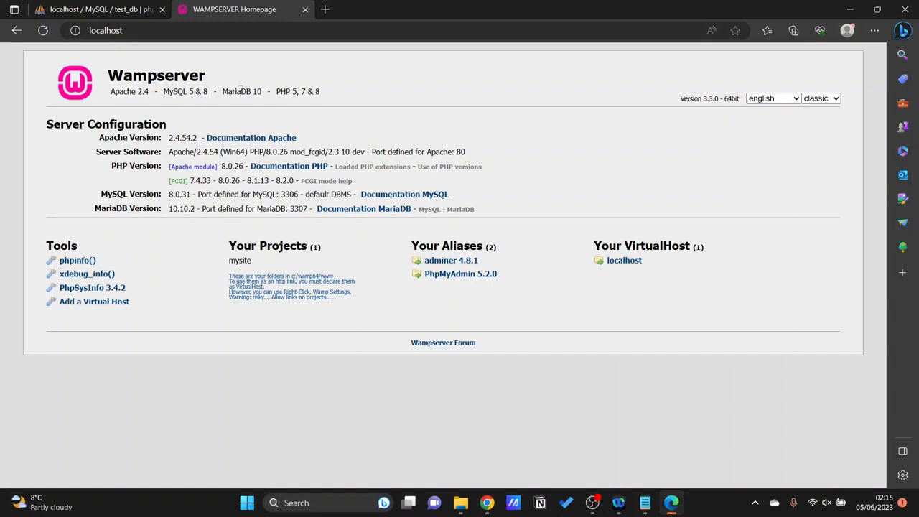
# Open the WordPress setup page at localhost/mysite.
pyautogui.click(282, 30)
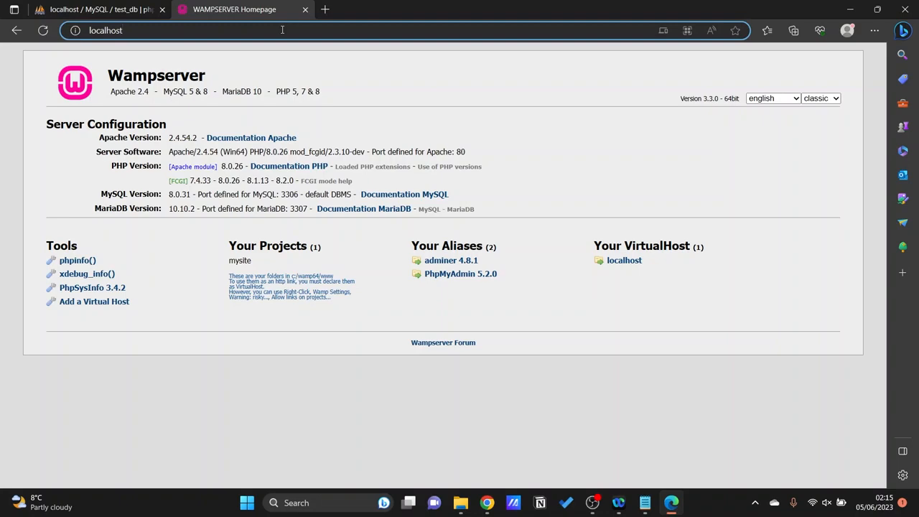
pyautogui.write('/')
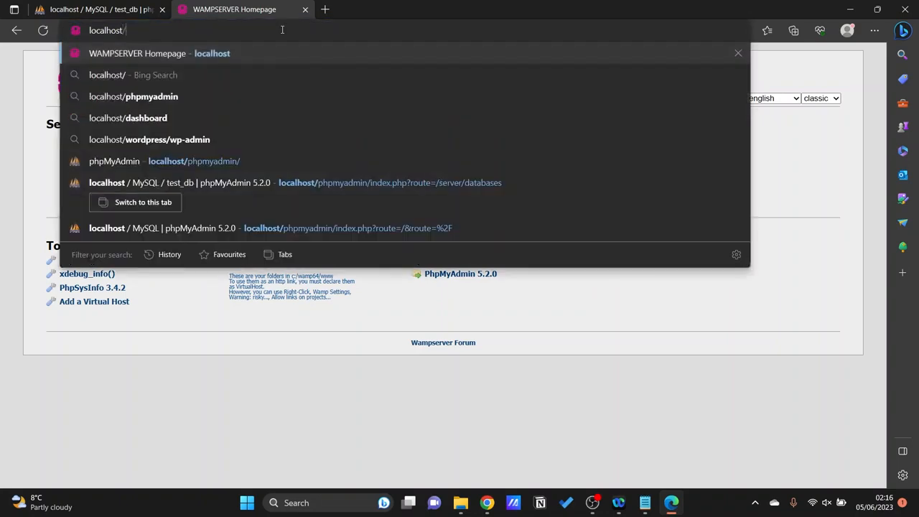
pyautogui.write('mysite')
pyautogui.press('Return')
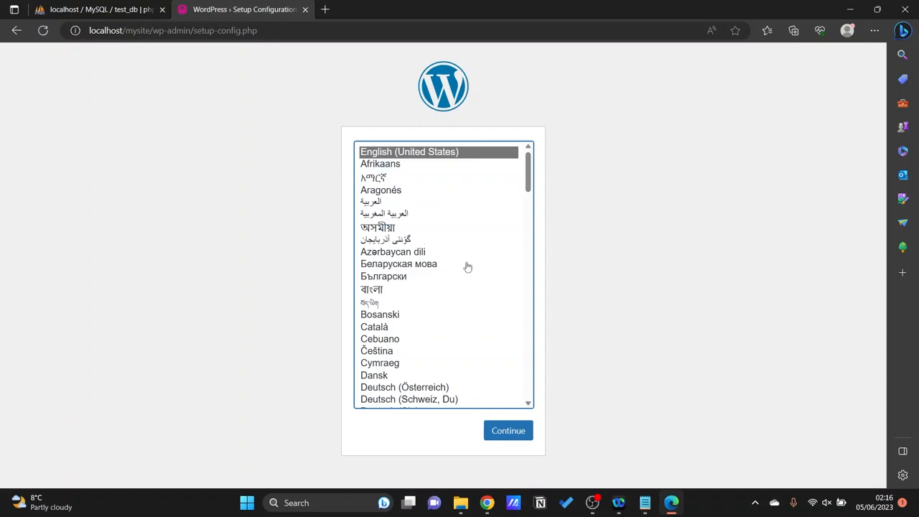
# Keep English (United States) as the WordPress language and continue past the welcome page to the database connection form.
pyautogui.scroll(-5, 468, 265)
pyautogui.scroll(-10, 468, 266)
pyautogui.scroll(15, 467, 267)
pyautogui.click(508, 429)
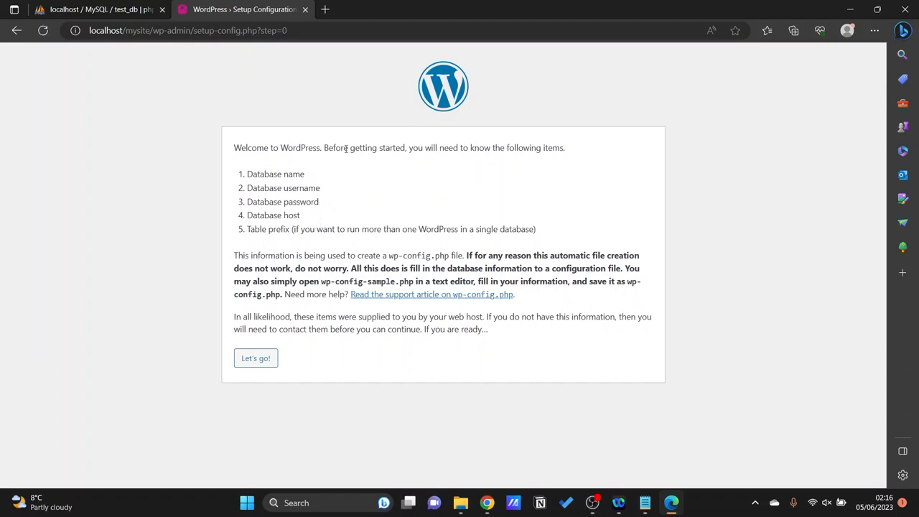
pyautogui.click(244, 363)
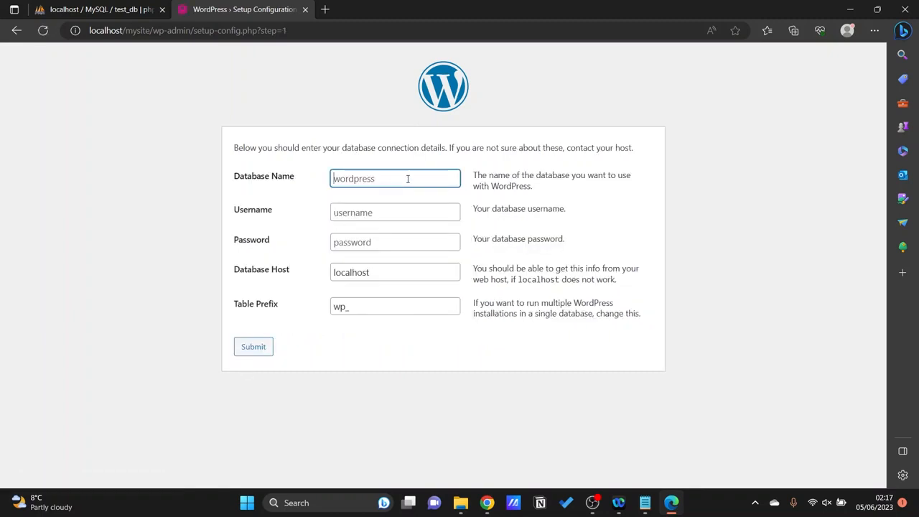
# Submit the database connection with database name test_db and username root, and run the WordPress installation.
pyautogui.write('test_db')
pyautogui.click(391, 214)
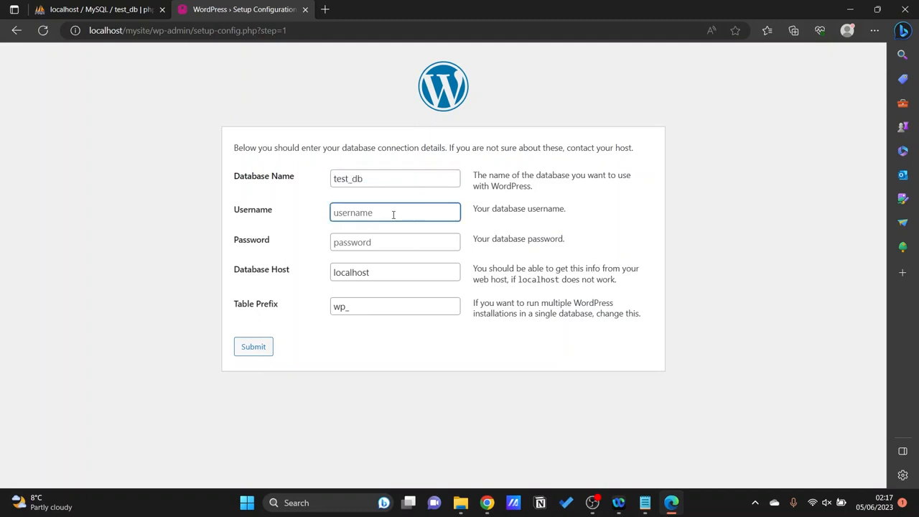
pyautogui.write('root')
pyautogui.click(259, 349)
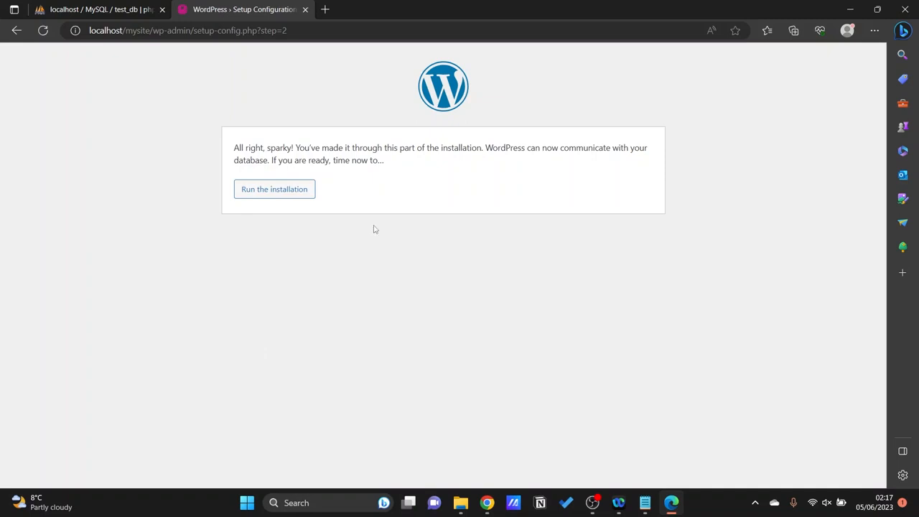
pyautogui.click(275, 191)
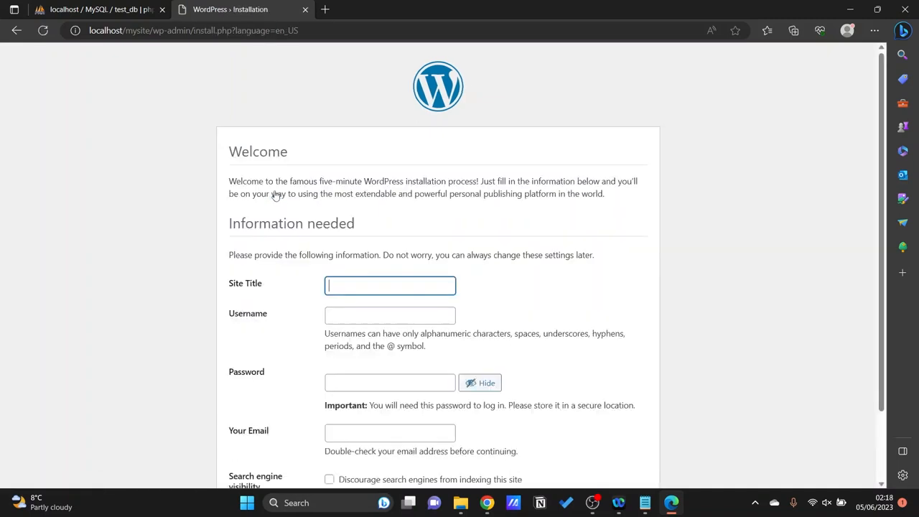
# Fill in the site information with the title My Site and the username admin.
pyautogui.scroll(-1, 366, 203)
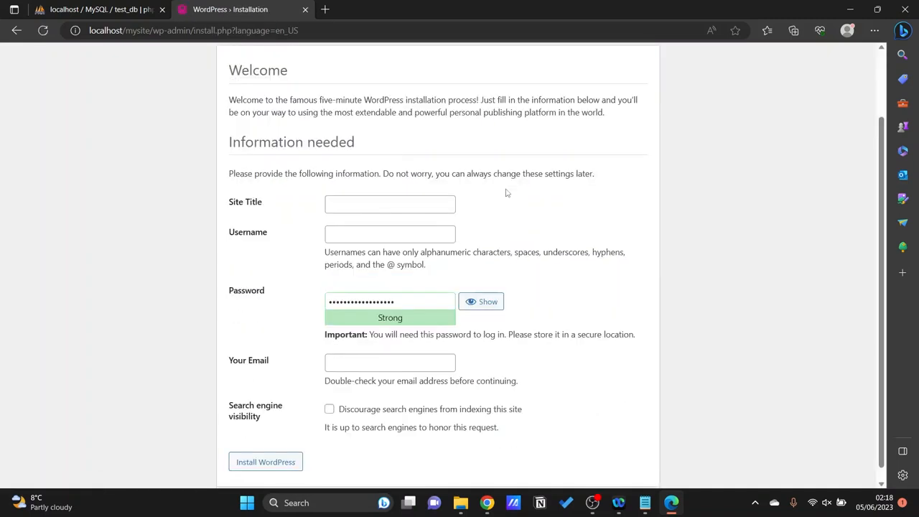
pyautogui.click(418, 211)
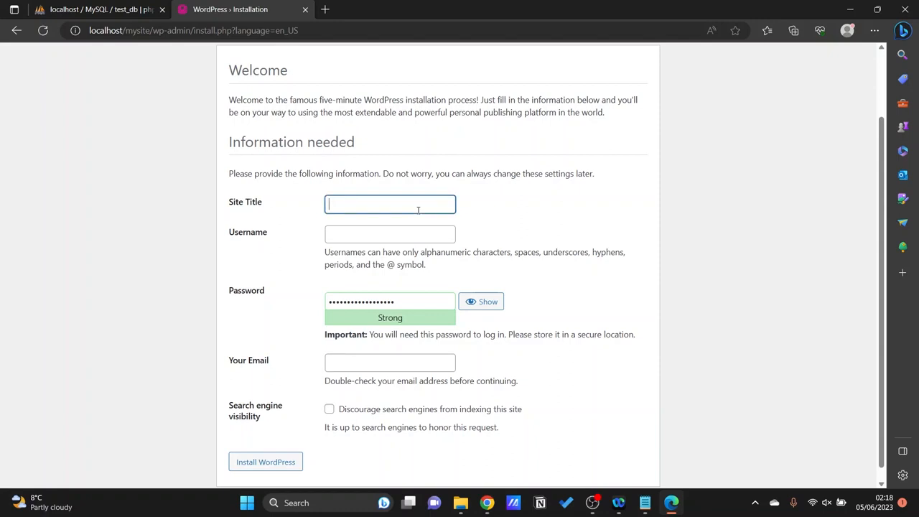
pyautogui.write('My Site')
pyautogui.click(374, 237)
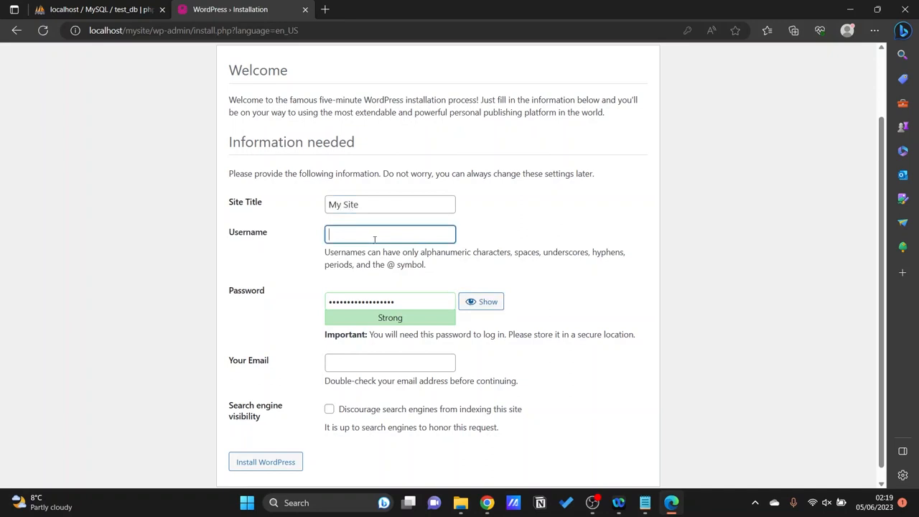
pyautogui.write('admin')
# Enter the administrator's email address, keep the generated password, and install WordPress.
pyautogui.click(535, 361)
pyautogui.click(419, 364)
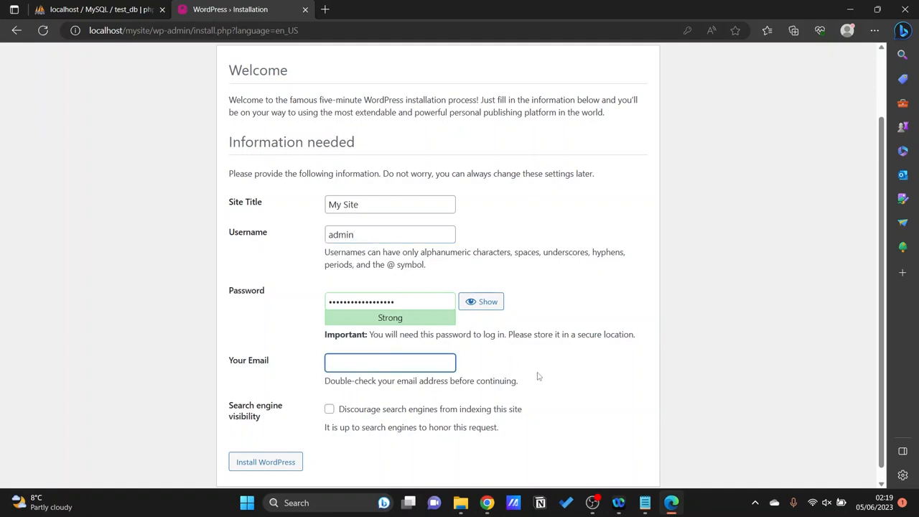
pyautogui.hotkey('ctrl', 'v')
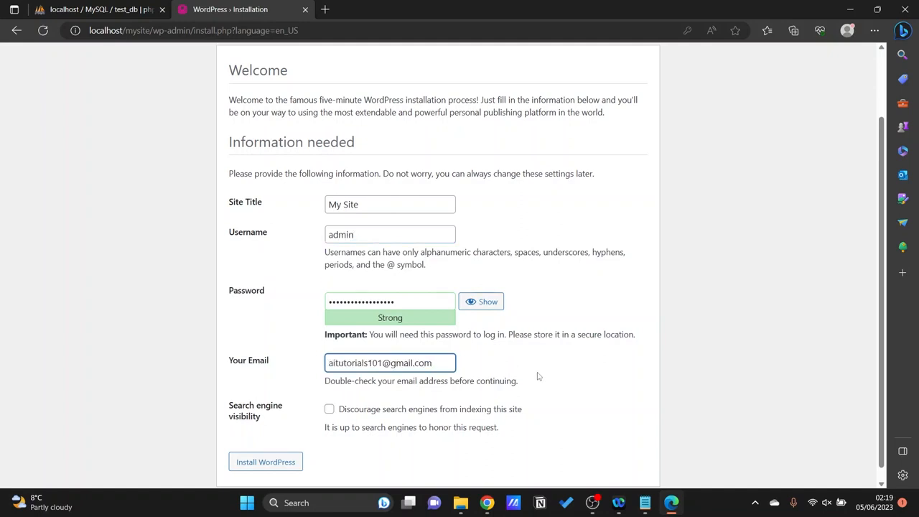
pyautogui.scroll(-1, 538, 376)
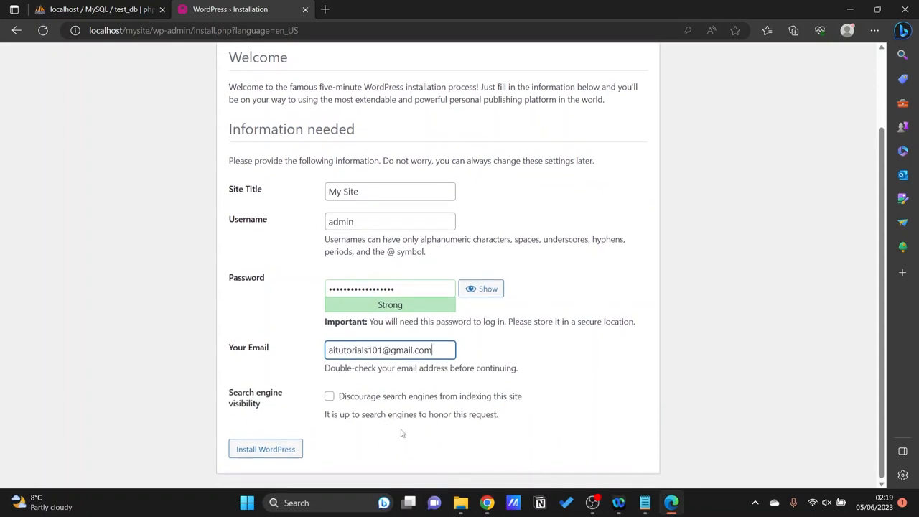
pyautogui.scroll(-1, 388, 424)
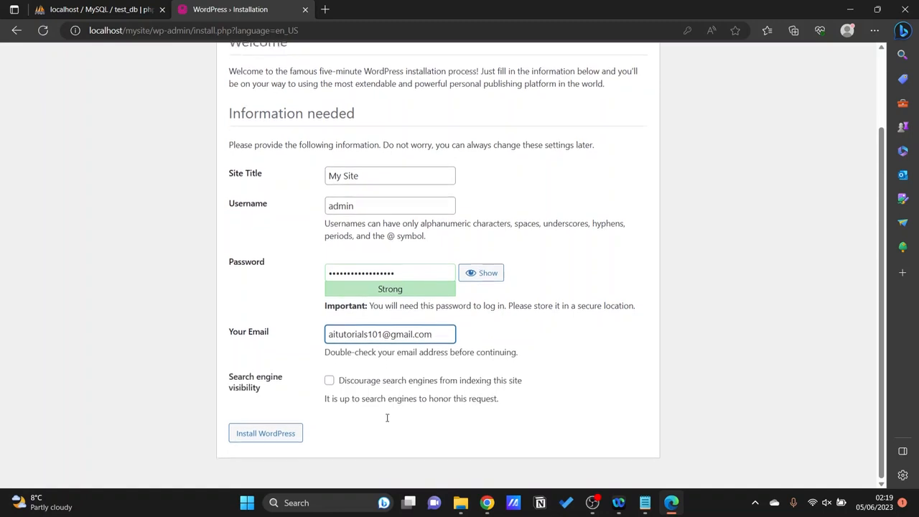
pyautogui.scroll(1, 387, 417)
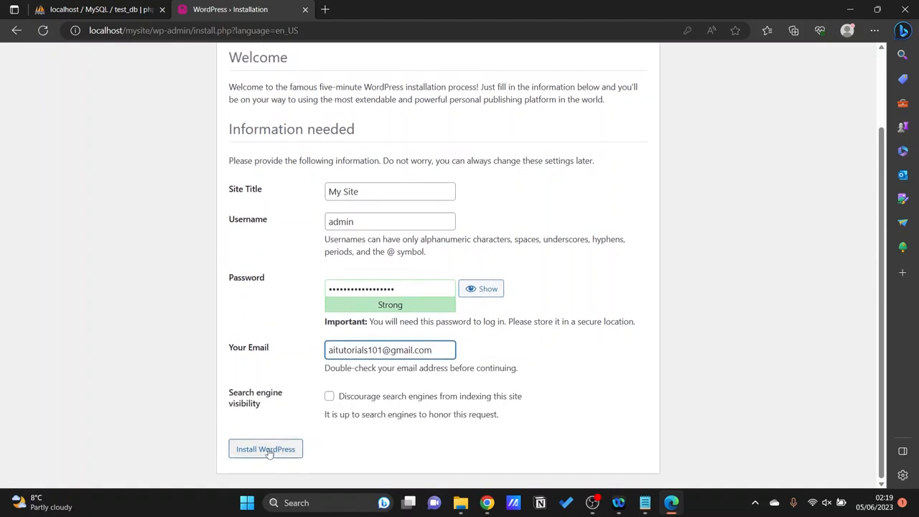
pyautogui.click(351, 440)
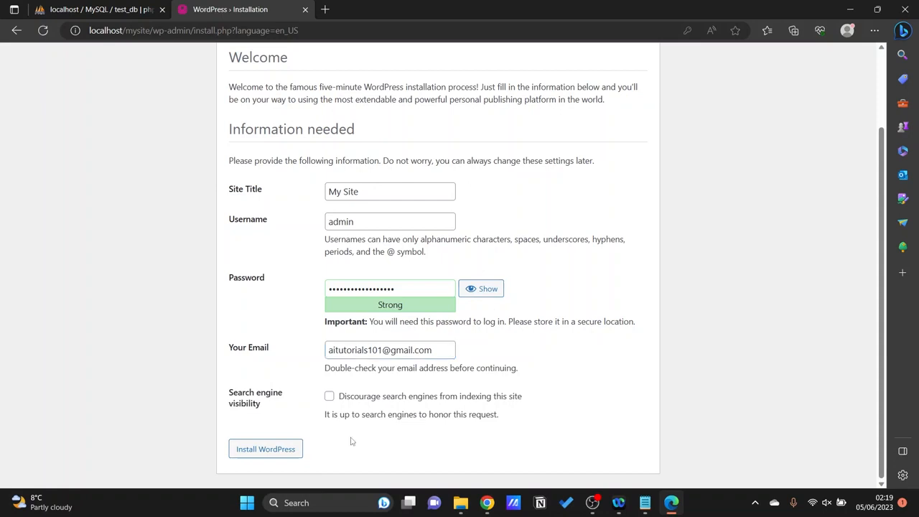
pyautogui.click(272, 449)
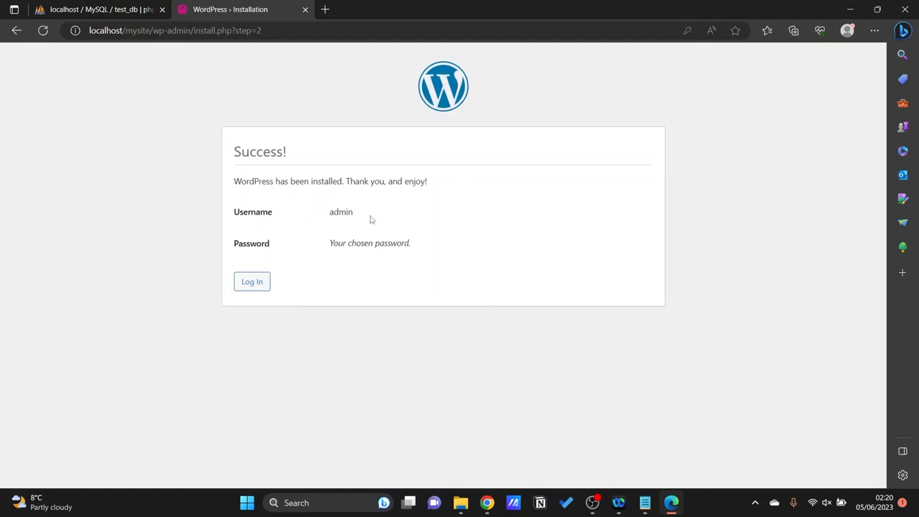
# Log in to the new WordPress site with the username admin and the account password.
pyautogui.click(257, 283)
pyautogui.click(406, 201)
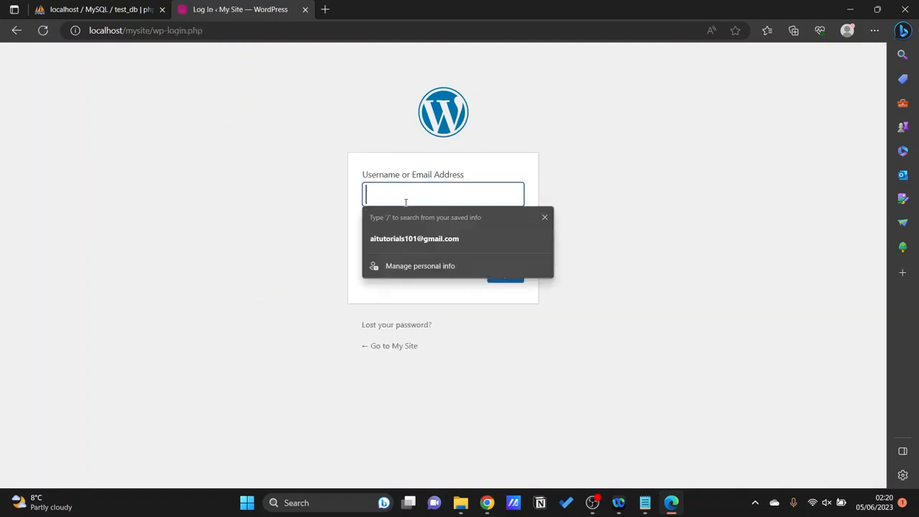
pyautogui.write('admin')
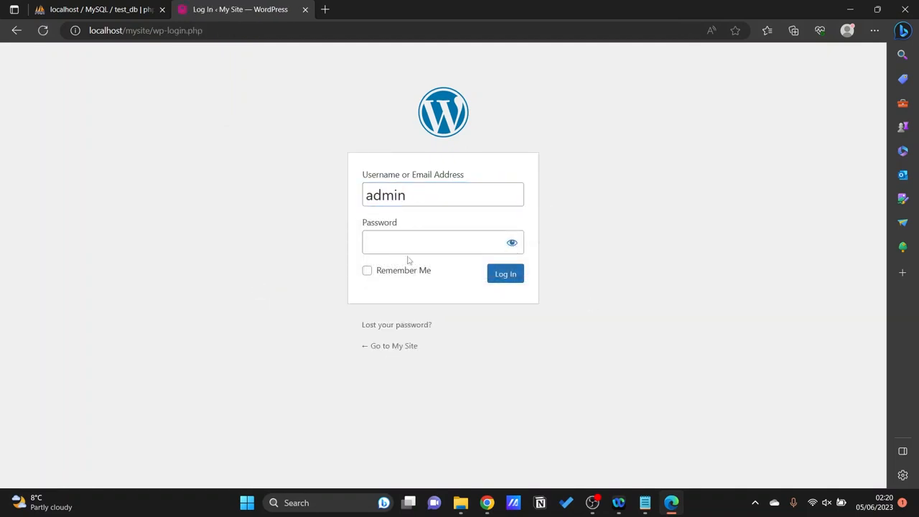
pyautogui.click(428, 246)
pyautogui.hotkey('ctrl', 'v')
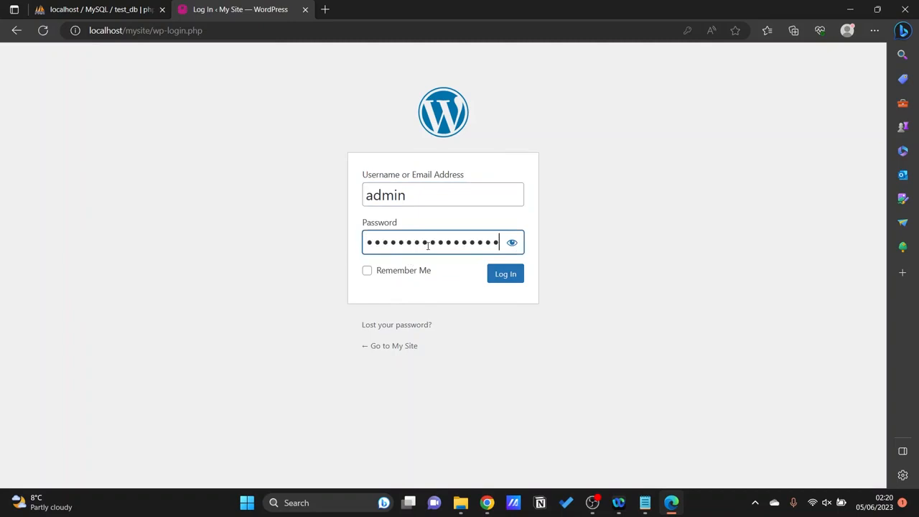
pyautogui.click(506, 275)
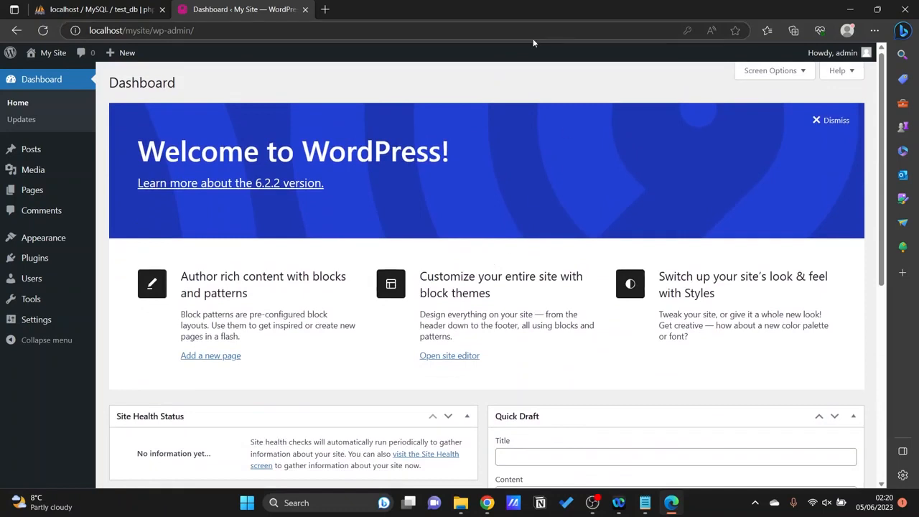
pyautogui.click(204, 32)
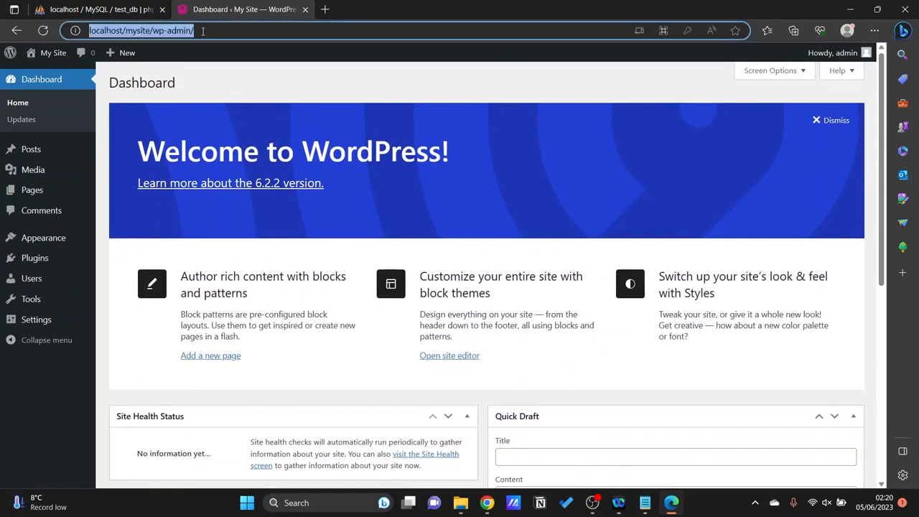
pyautogui.click(310, 67)
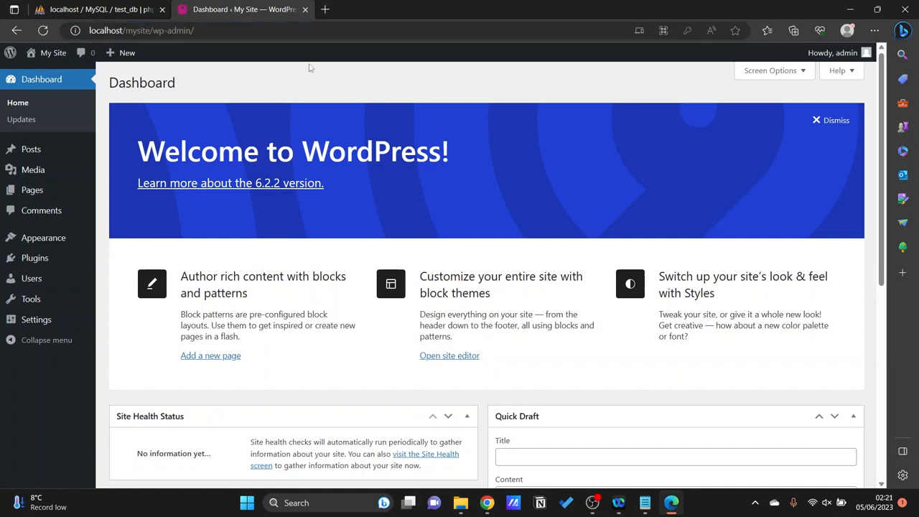